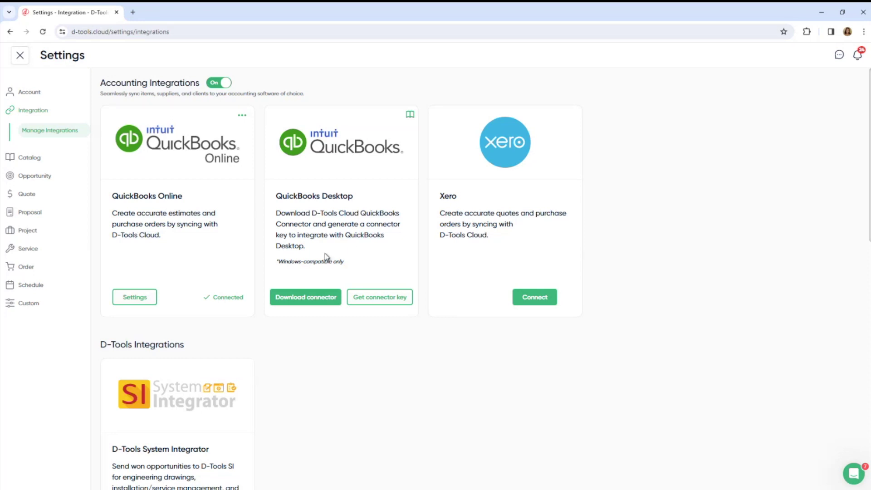
Create a catalog adjustment named Shipping & Handling with an amount of 5%.
click(49, 164)
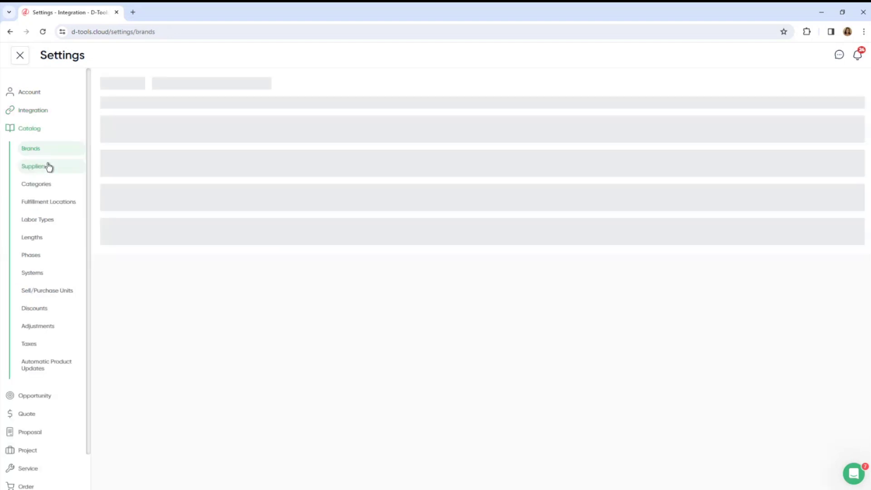
click(47, 328)
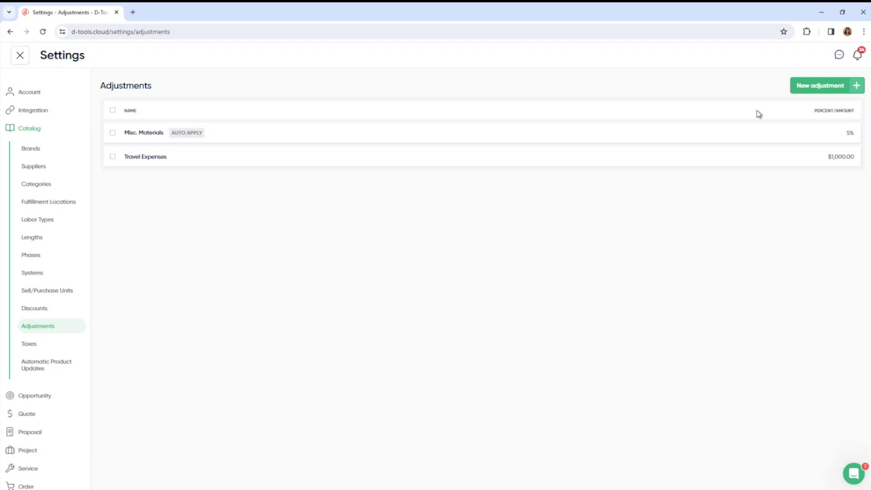
click(799, 98)
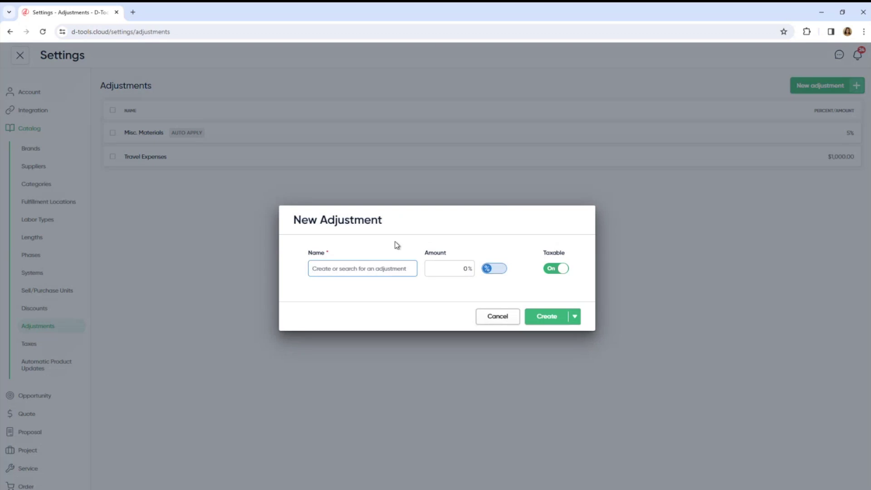
text(Shipping & Handling)
click(445, 268)
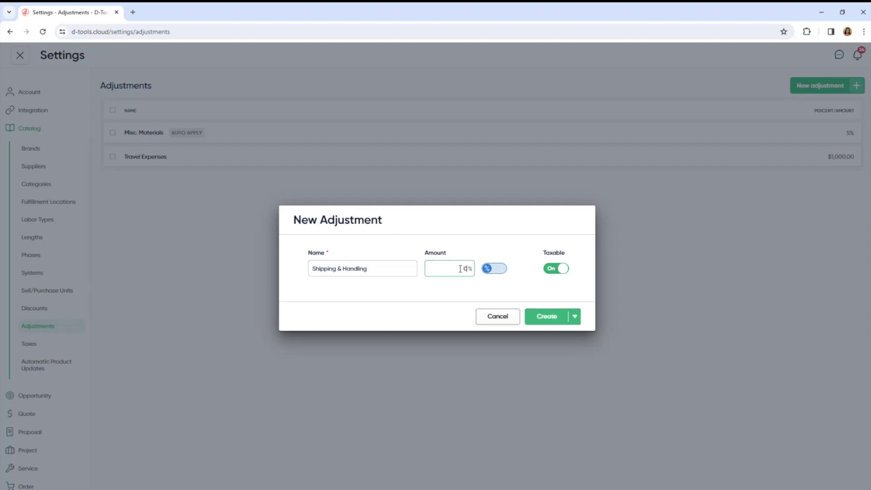
text(5)
click(553, 320)
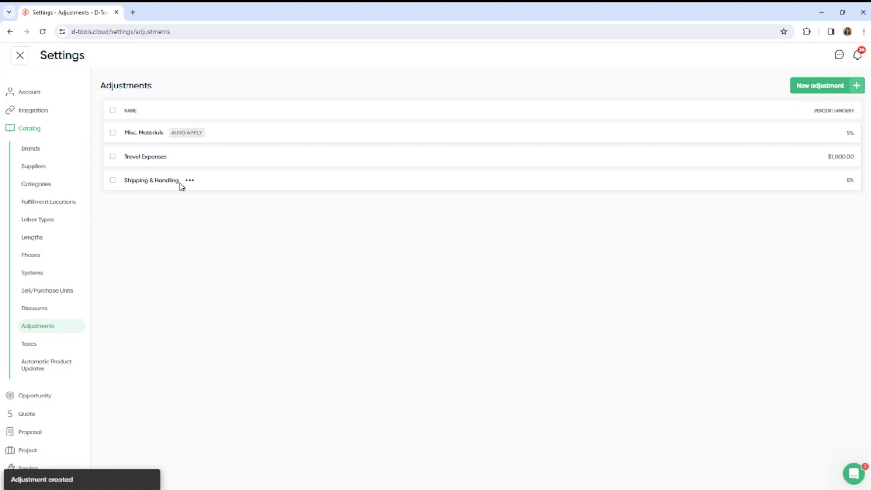
Set the Shipping & Handling adjustment to auto apply to the product total.
click(191, 181)
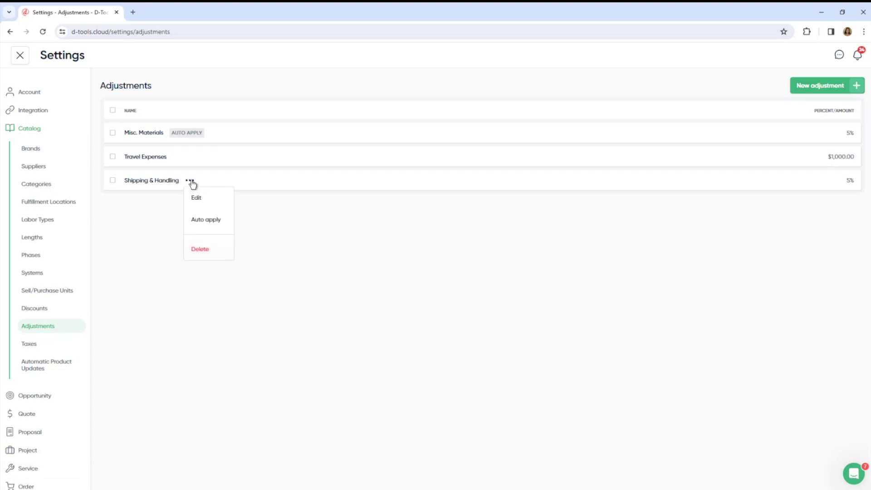
click(211, 220)
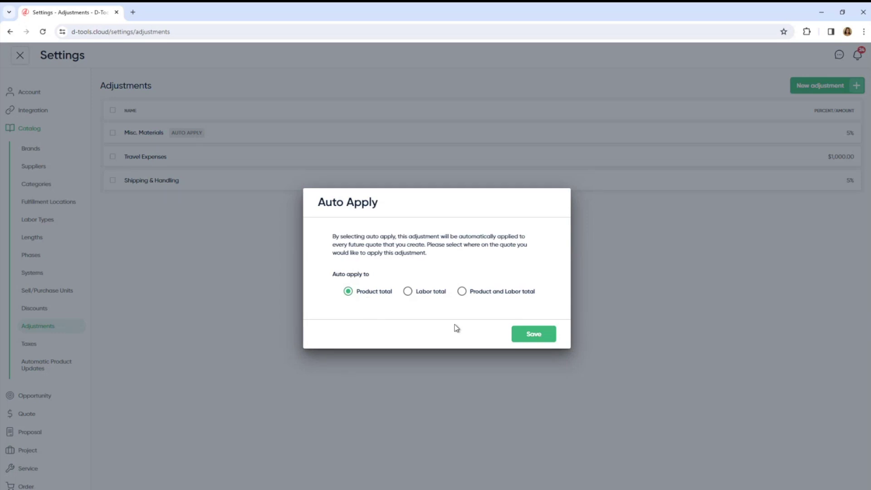
click(524, 335)
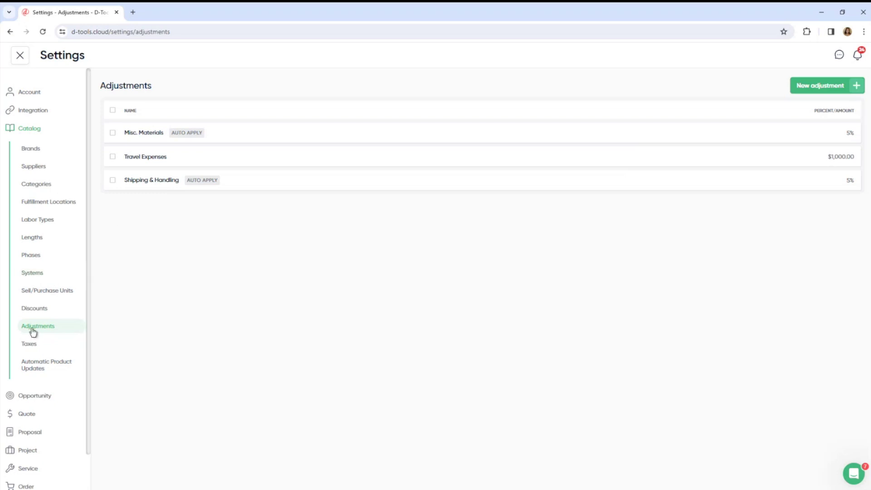
Review the catalog tax settings and the tax rates, and leave the settings.
click(35, 346)
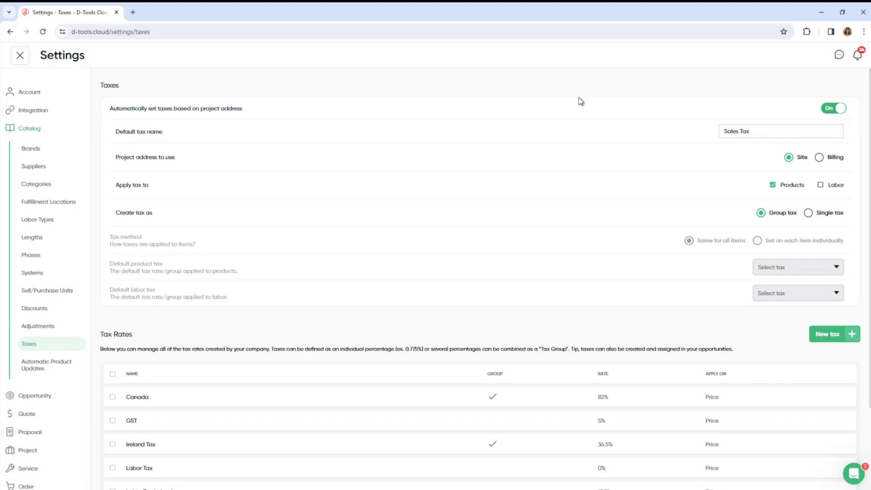
click(21, 55)
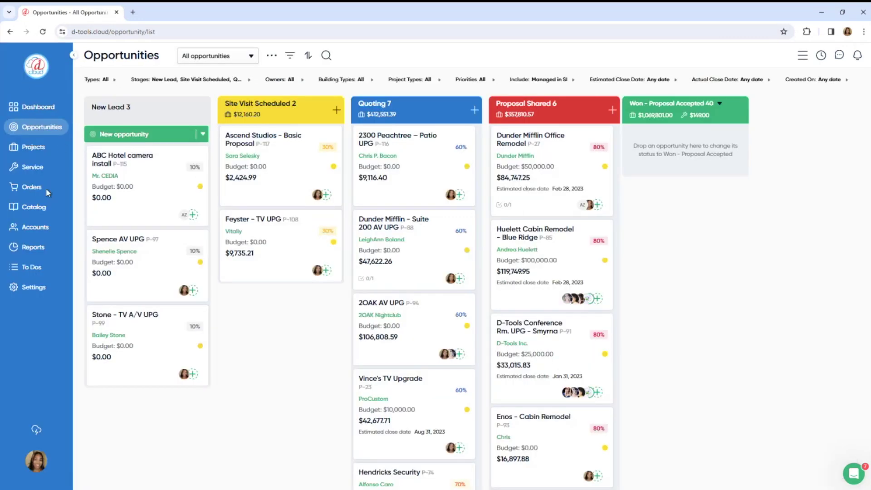
Open the client record for Alma Cocina and view all its contact info and addresses.
click(35, 227)
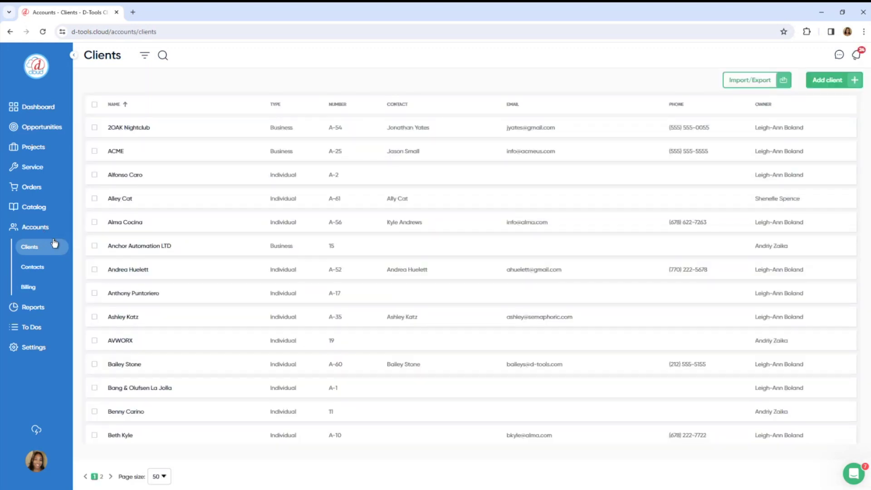
click(127, 223)
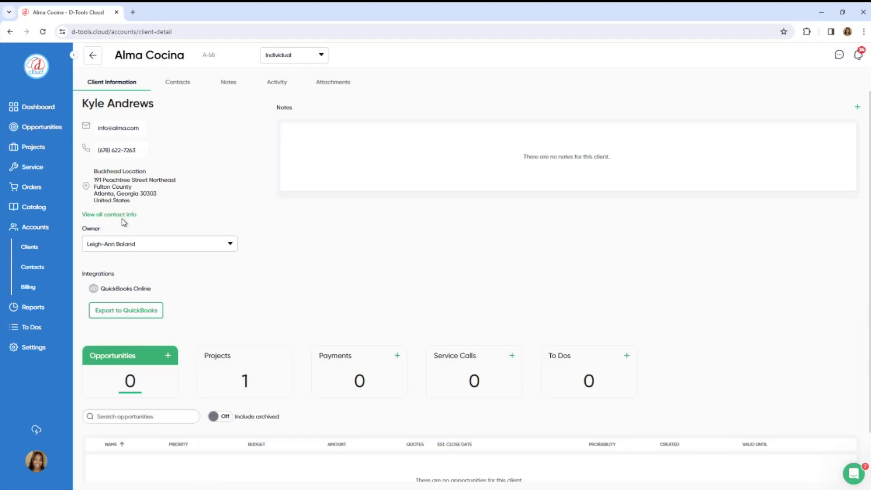
click(120, 218)
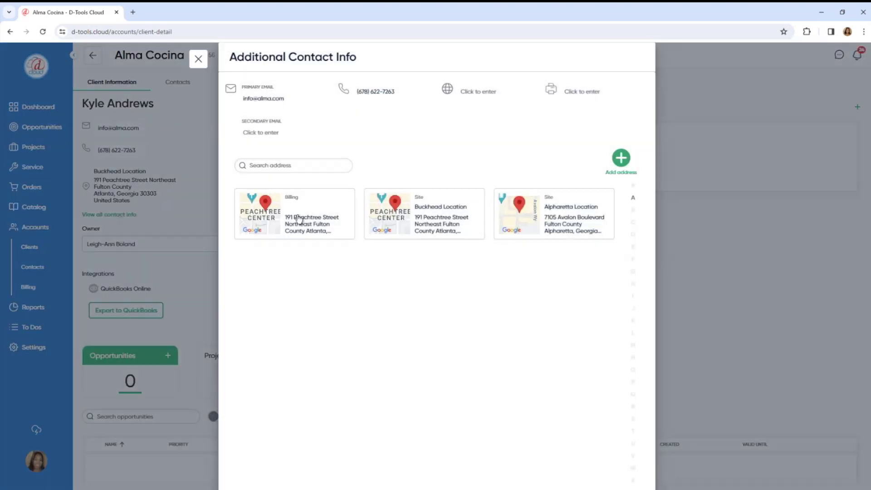
Look at the blank form for a new site address, cancel it and close the client's contact info.
click(621, 158)
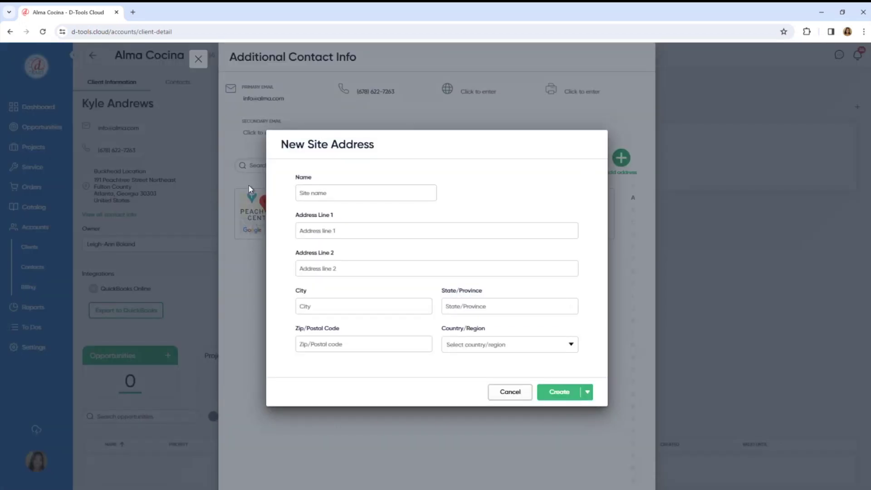
click(381, 232)
click(503, 391)
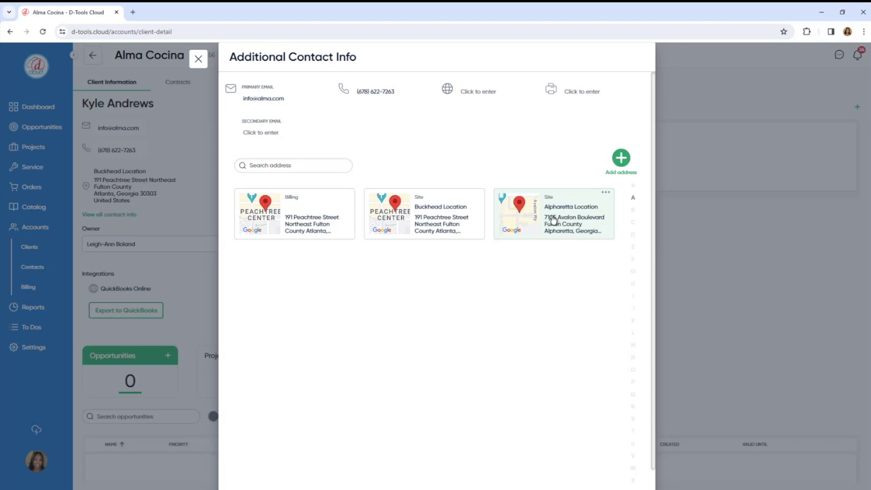
click(198, 59)
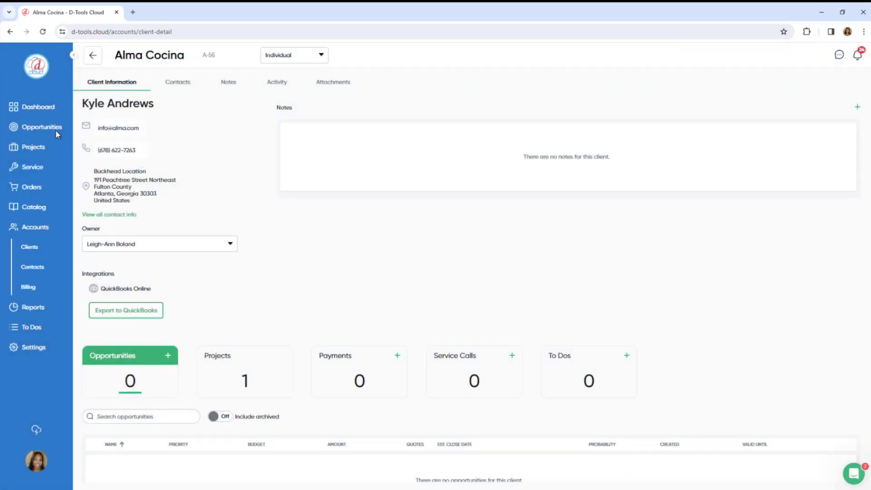
Start a new opportunity named Test with Commercial building type, Restaurants project type and Retail/Restaurant/Bar market type.
click(55, 129)
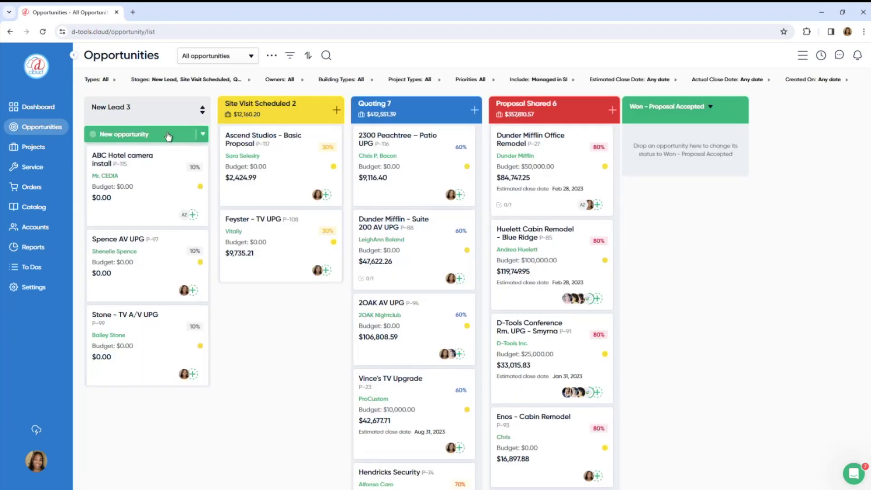
click(167, 135)
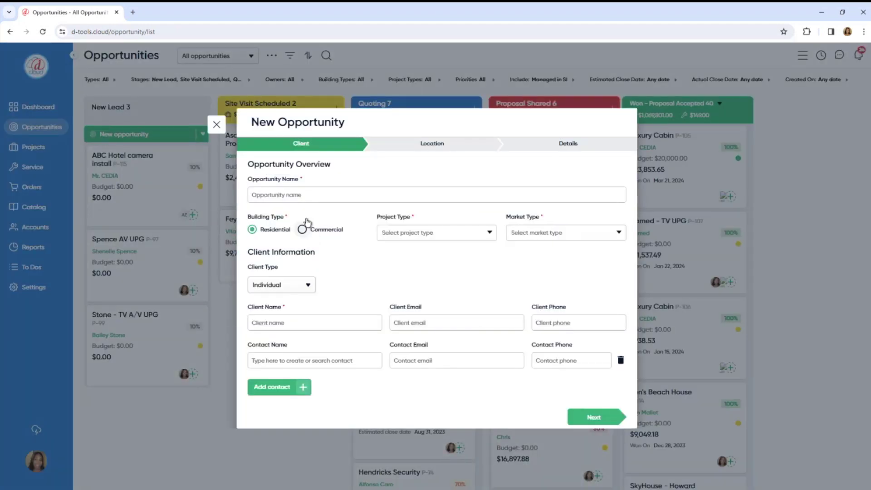
click(300, 196)
text(Test)
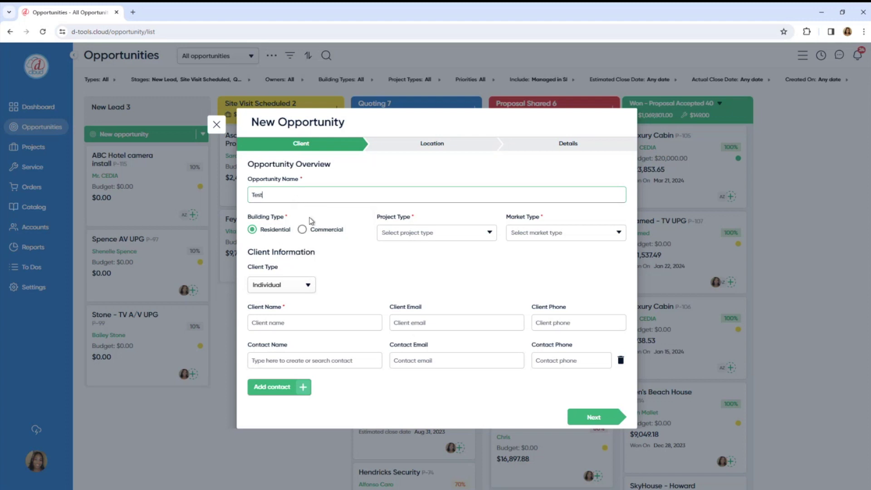
click(302, 229)
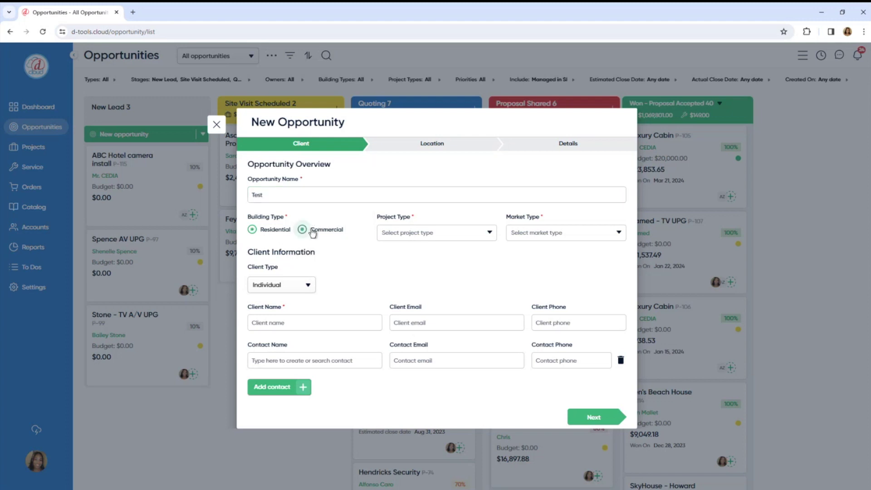
click(452, 233)
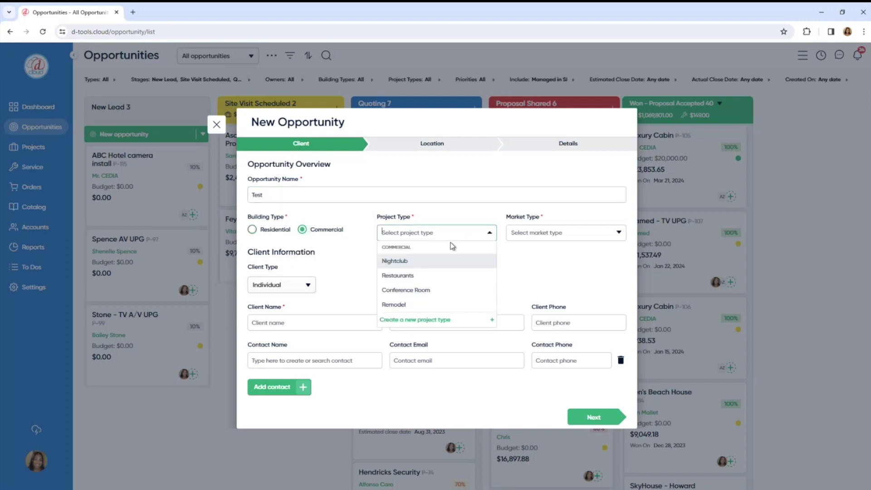
click(443, 275)
click(544, 244)
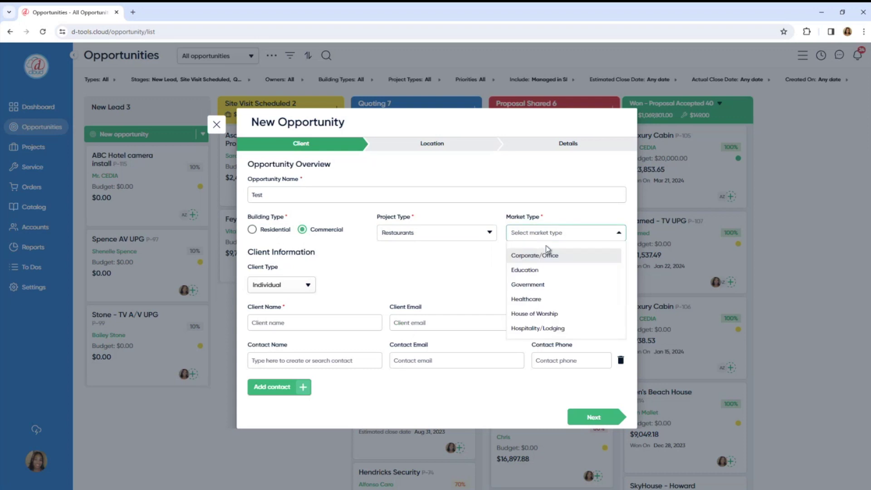
scroll(552, 291, down, 2)
click(553, 288)
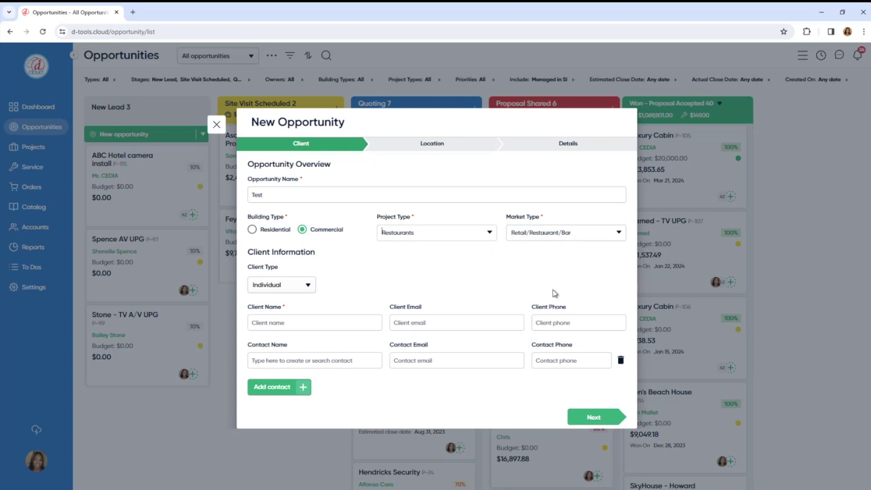
Assign the existing client Alma Cocina to the new opportunity and continue to its location details.
click(323, 323)
text(d)
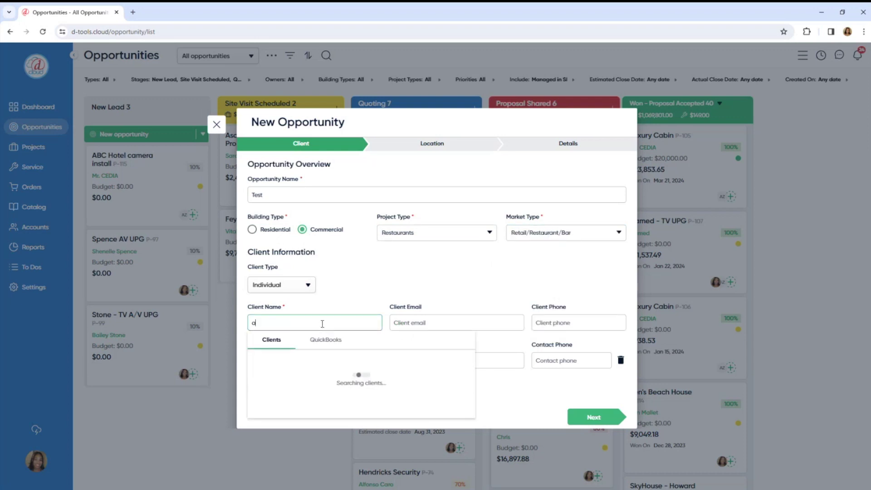
text(l)
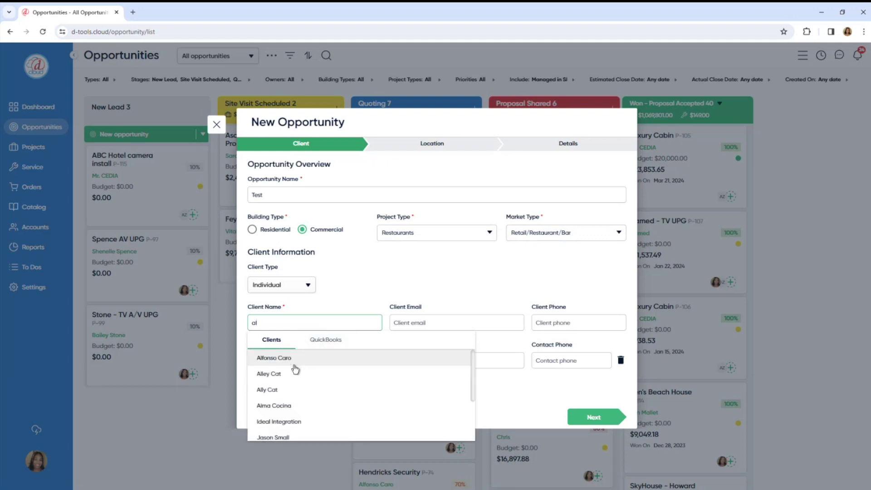
click(296, 408)
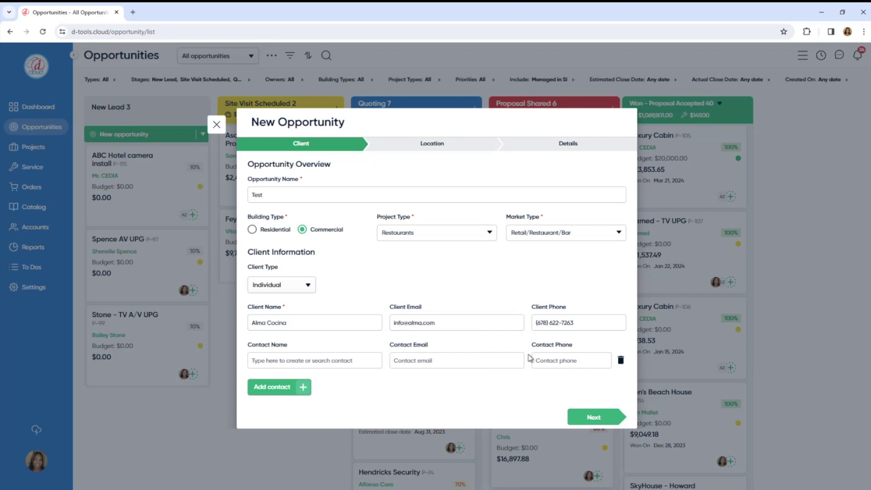
click(586, 417)
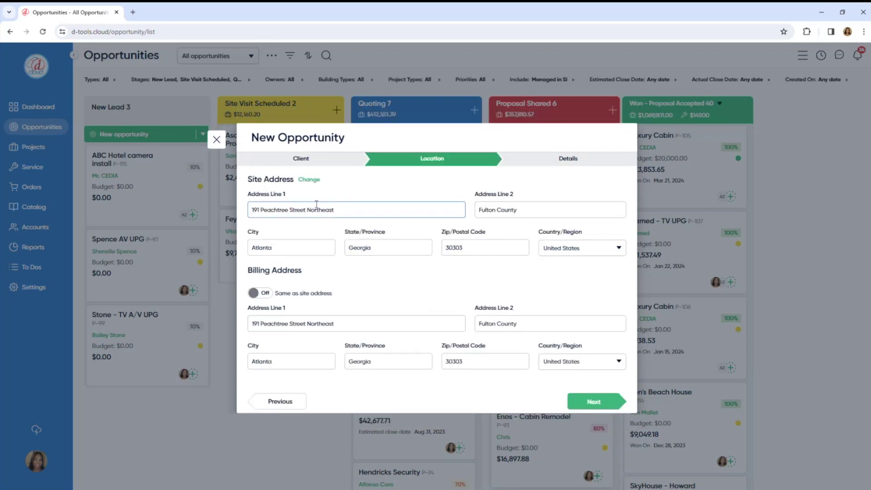
View the site addresses available for the client without choosing one, and discard the new opportunity.
click(311, 182)
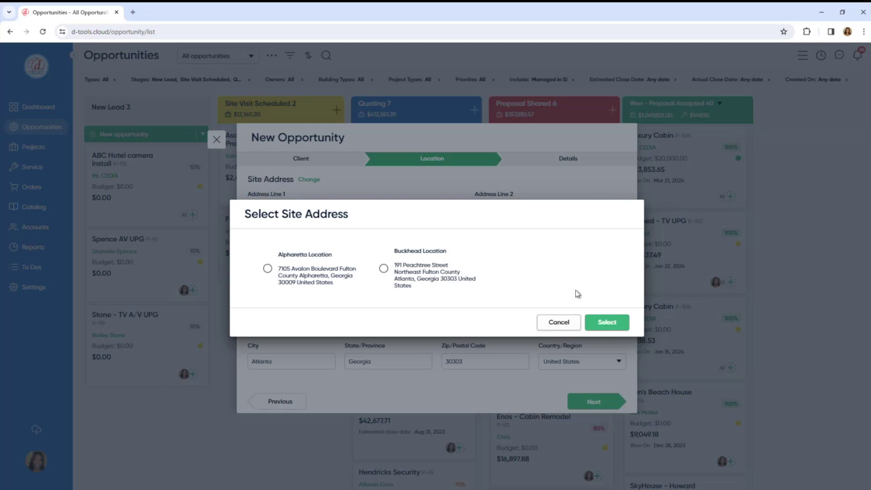
click(558, 322)
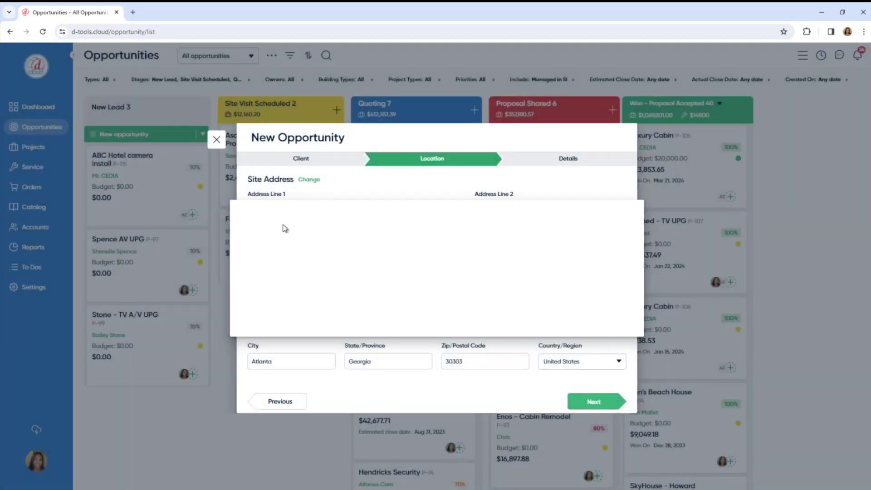
click(216, 140)
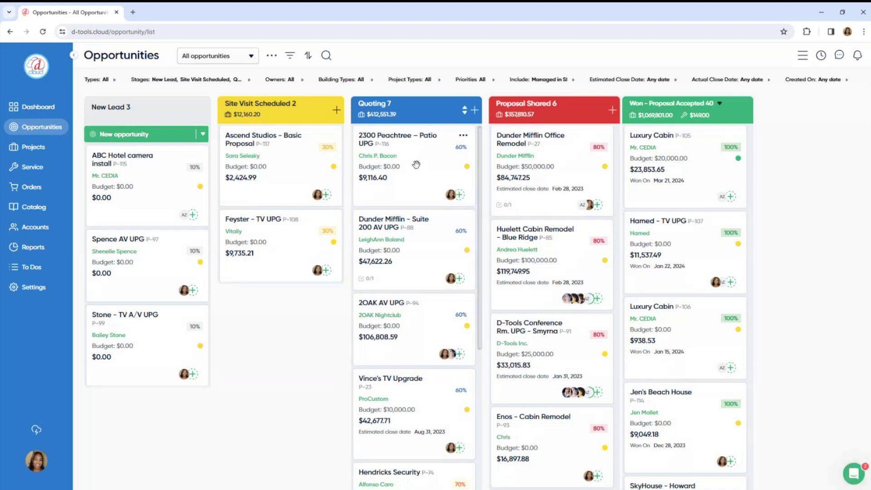
Open the quote of the Patio UPG opportunity and go to its design item list.
click(416, 164)
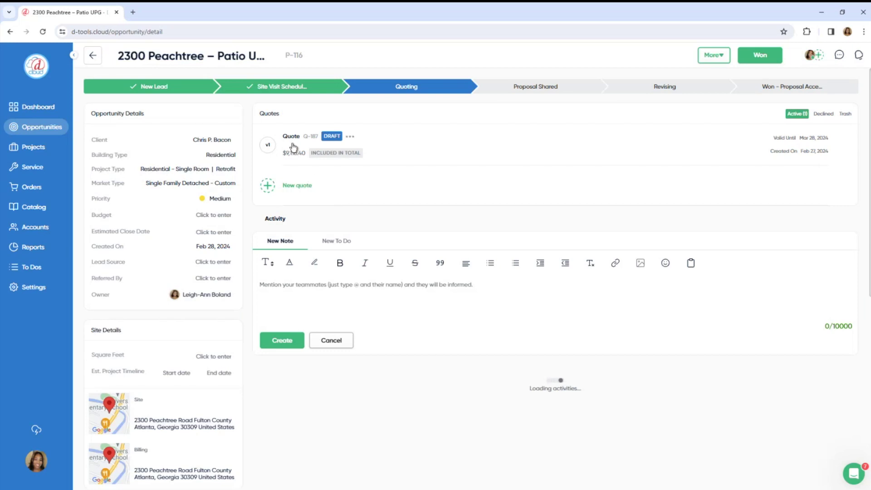
click(292, 146)
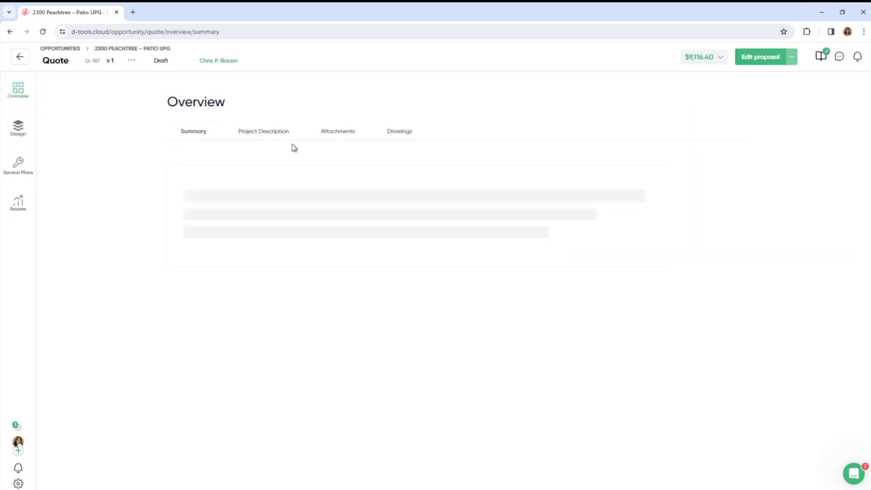
click(24, 133)
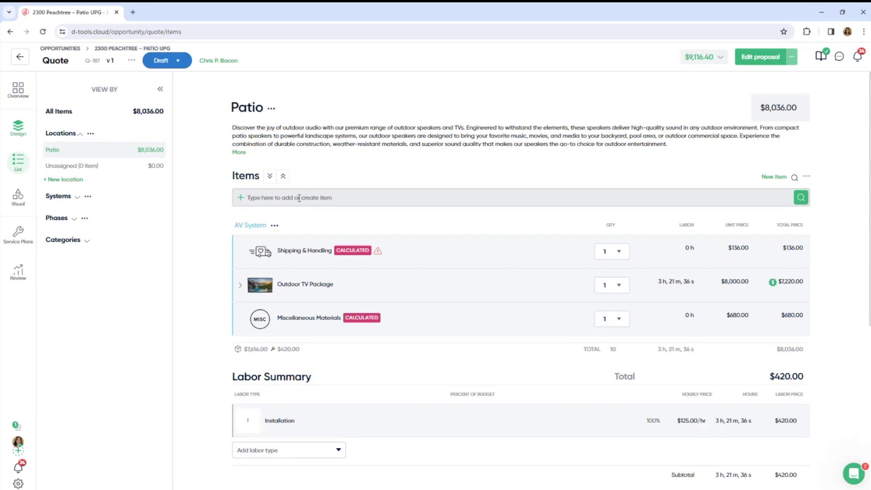
Find the Luma items among the favorites and add the Luma Surveillance LUM-500-DOM-IP-WH camera to the Patio location.
click(313, 196)
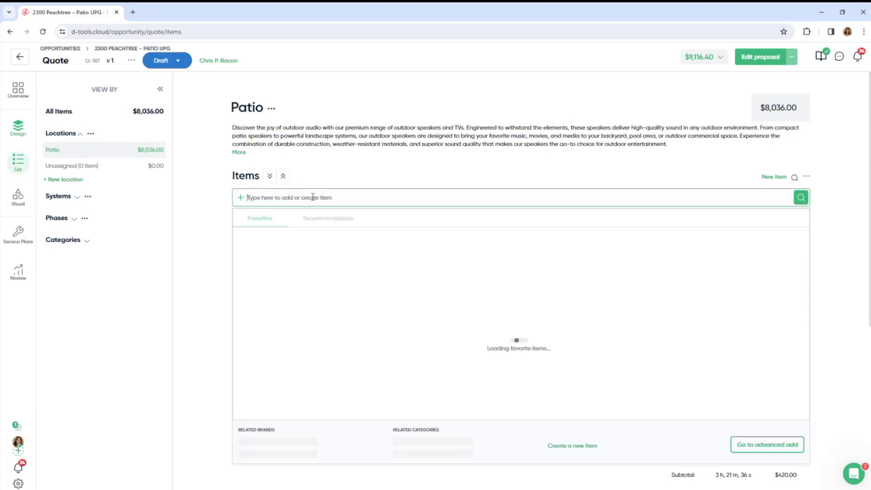
text(lum)
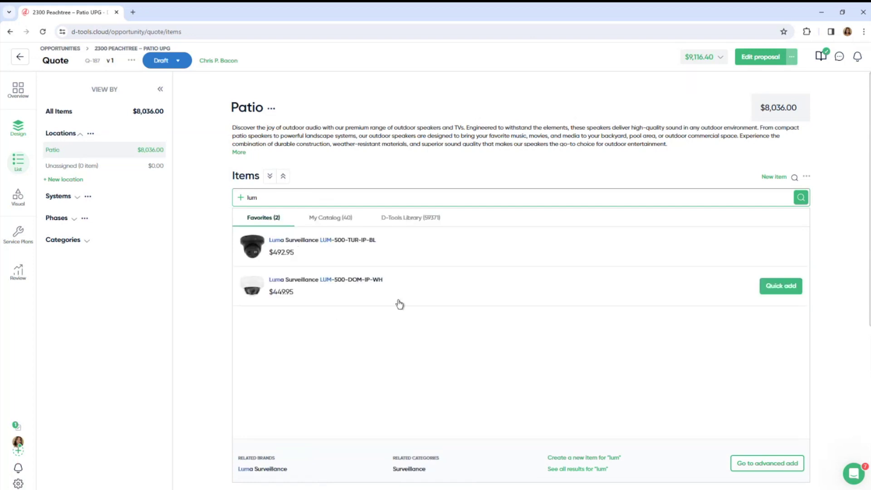
click(771, 288)
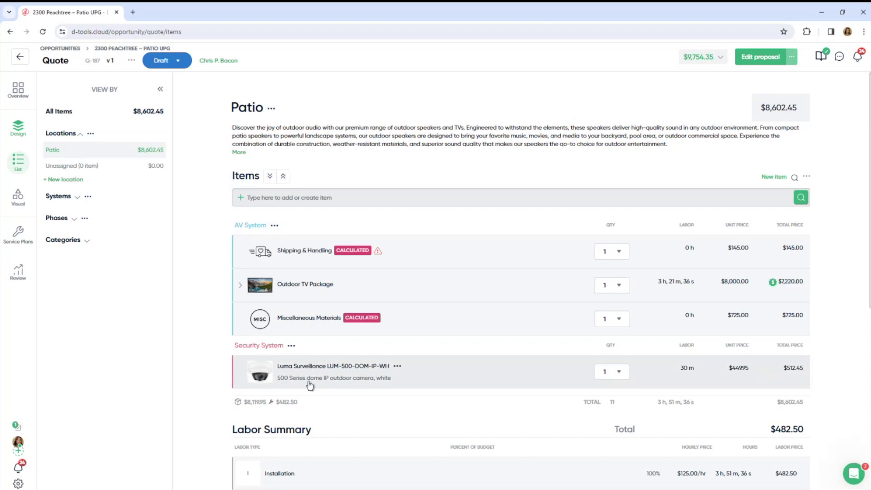
Start a new alternate set for the LUM-500-DOM-IP-WH camera and name it Luma cameras.
click(398, 368)
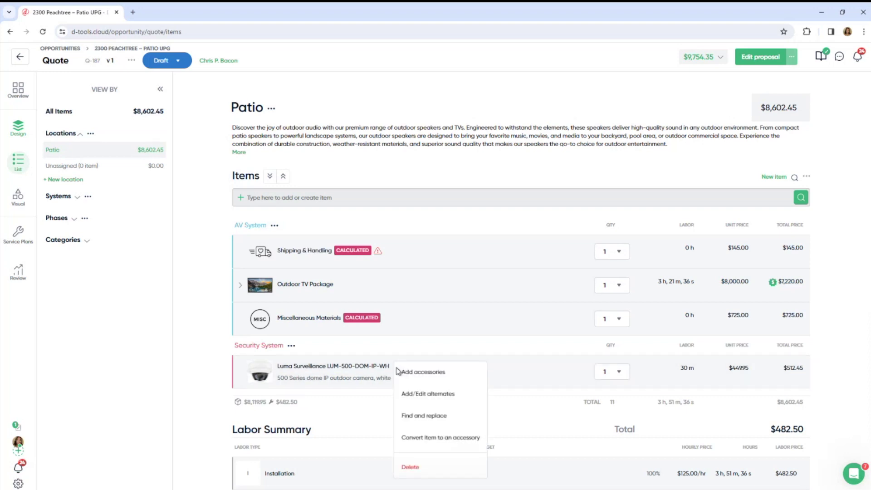
click(427, 395)
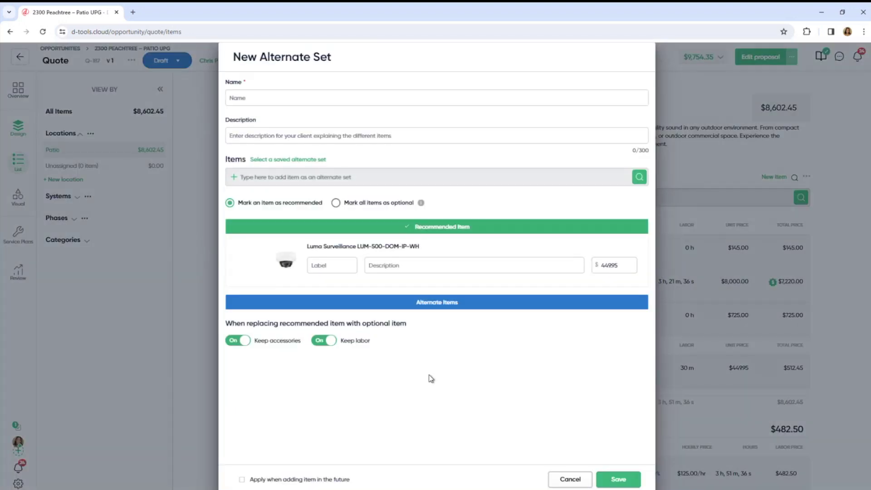
click(317, 101)
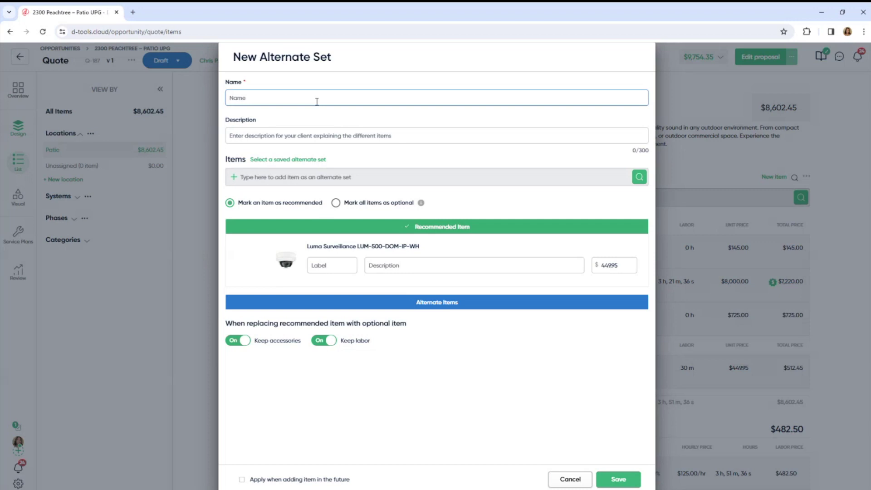
text(Luma cameras)
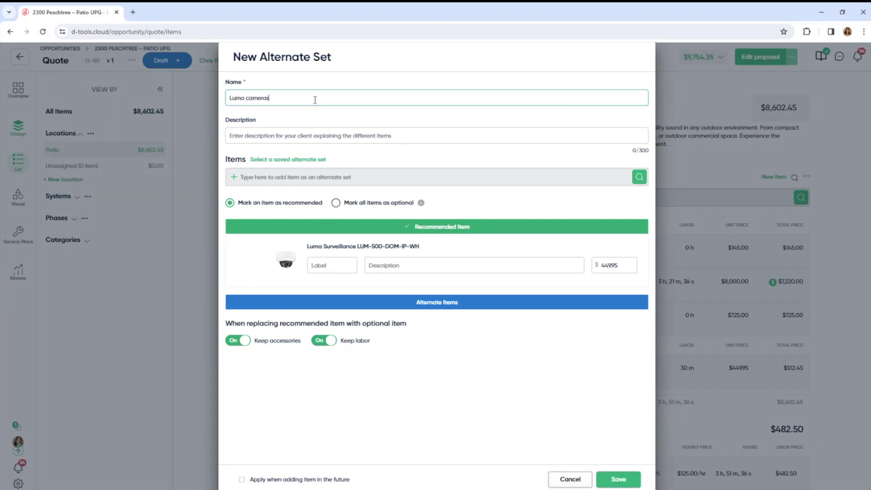
Add the Luma Surveillance LUM-500-TUR-IP-BL turret camera to the set as an alternate item.
click(330, 177)
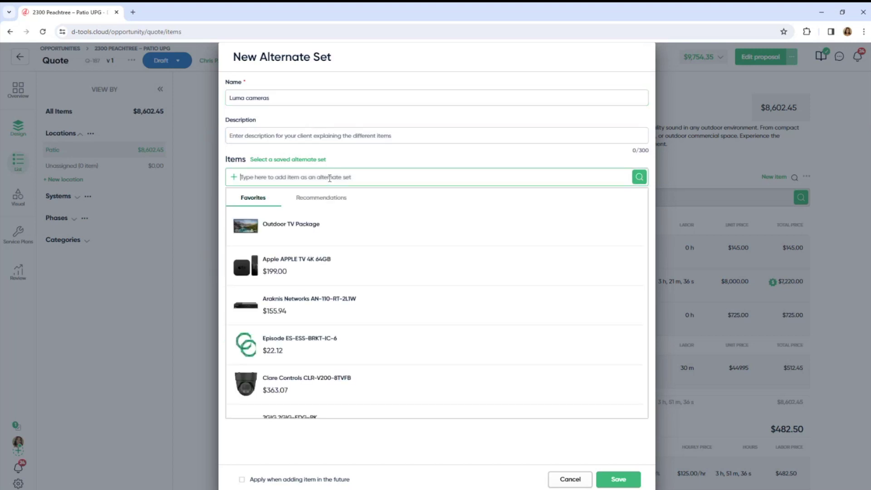
text(lum)
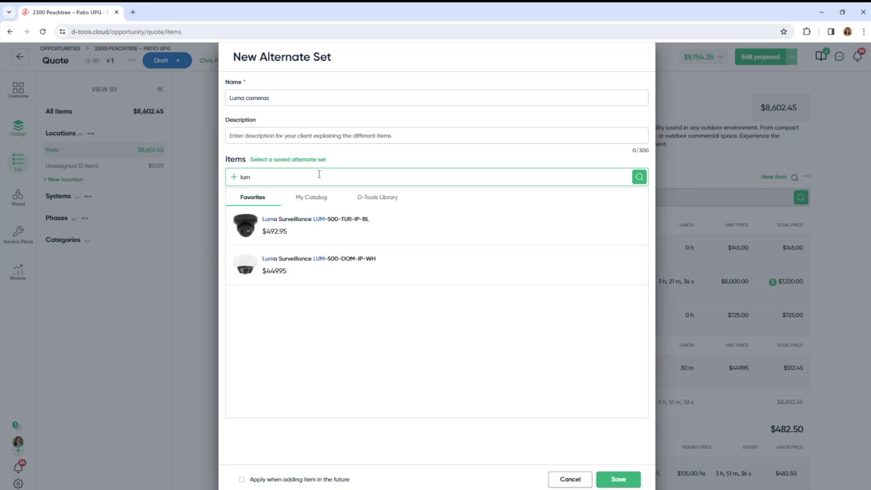
mouse_move(317, 226)
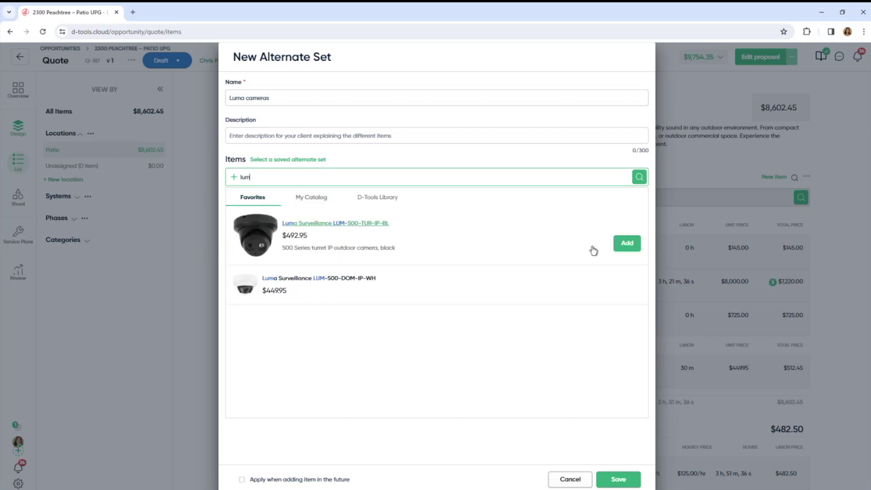
click(623, 245)
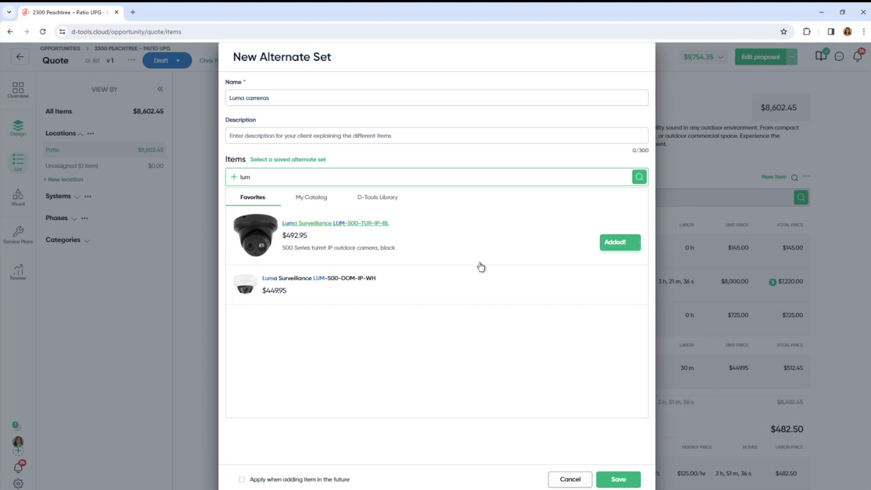
click(512, 162)
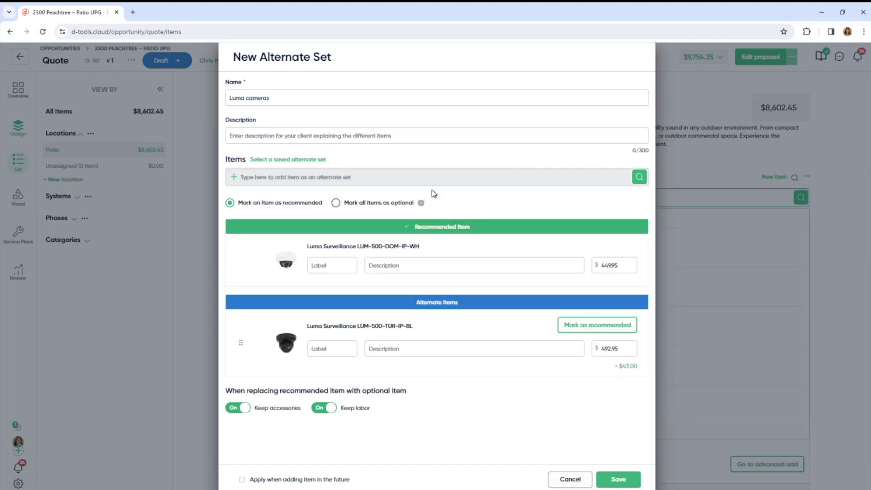
Label the recommended dome camera White and the alternate turret camera Black, save the alternate set and return to the item list.
click(341, 348)
text(White)
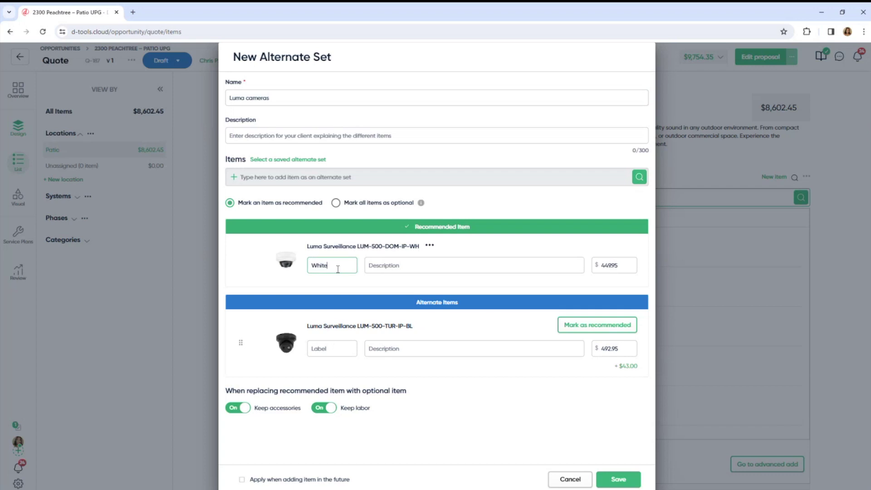
click(330, 349)
text(Bla)
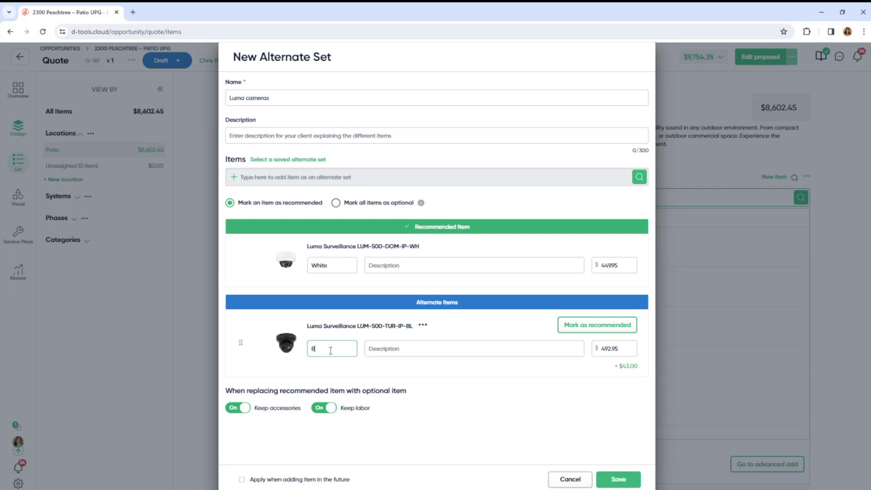
text(ck)
click(615, 480)
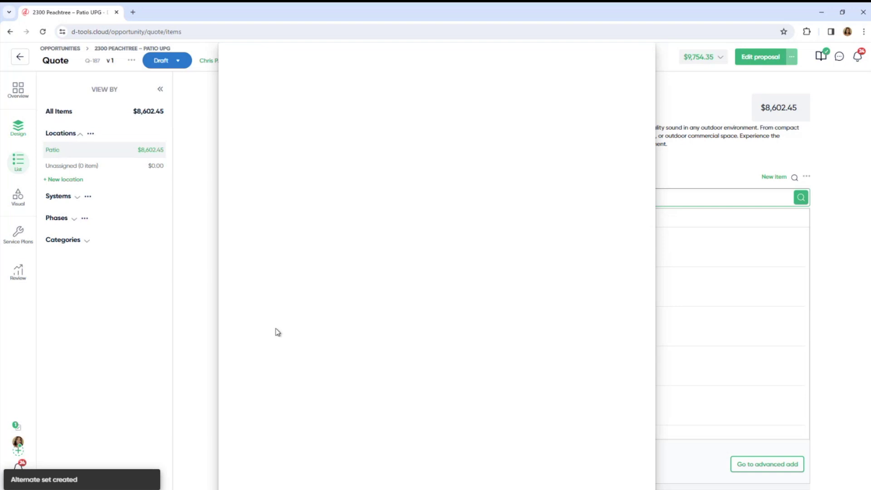
click(220, 293)
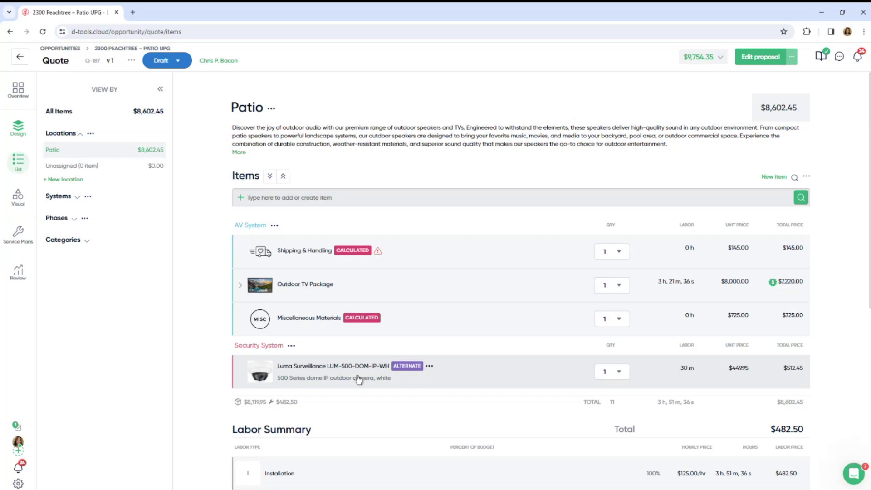
Try to rearrange the Patio items, accepting the change of the quote's sorting to Display Order.
drag(357, 377, 348, 297)
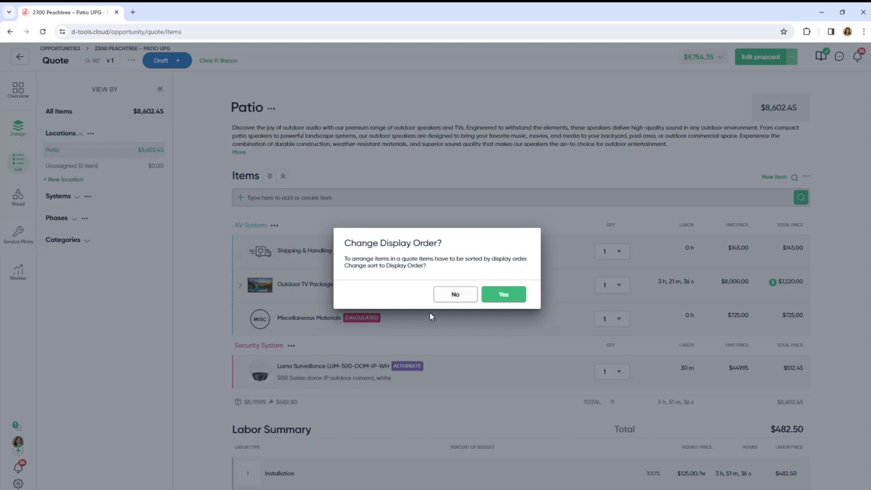
click(504, 295)
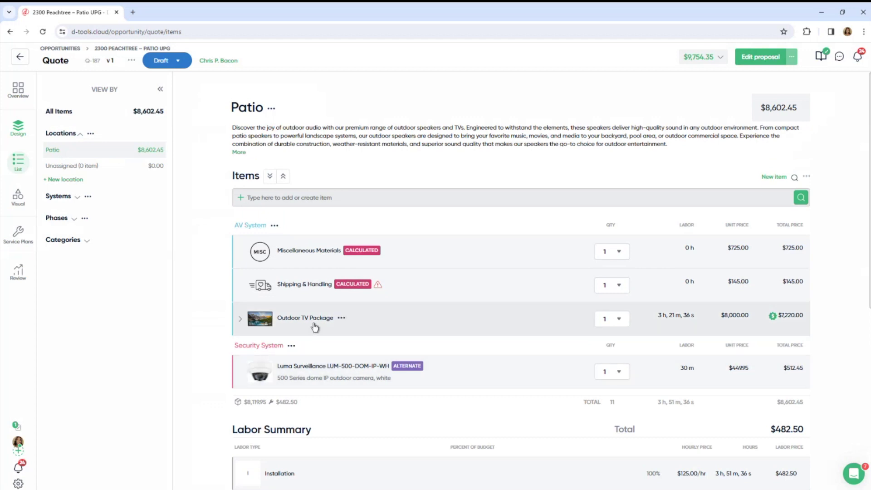
drag(328, 296, 304, 285)
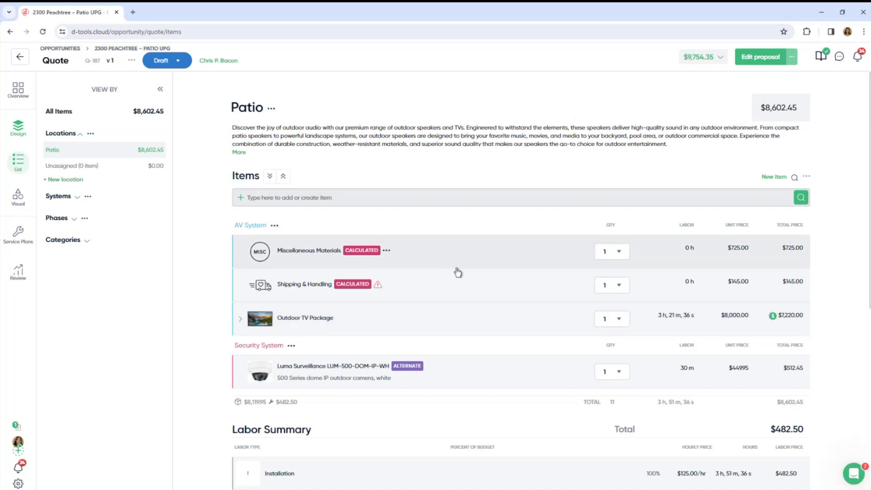
View the calculated price options for a new product allowance, including what the price percentage can be based on, and discard the allowance.
click(772, 178)
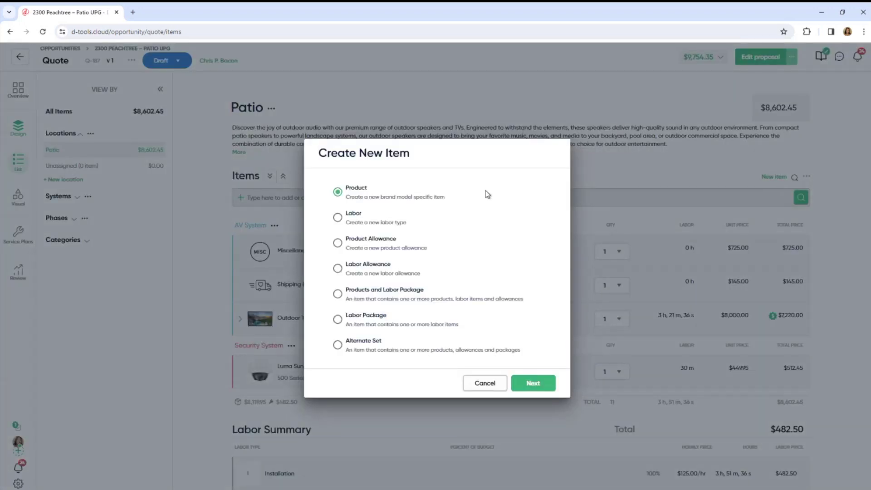
click(345, 247)
click(550, 380)
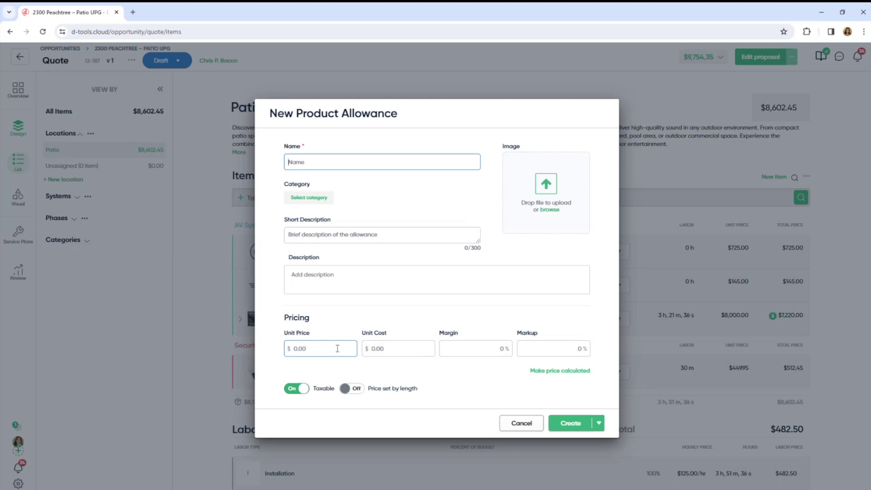
click(560, 373)
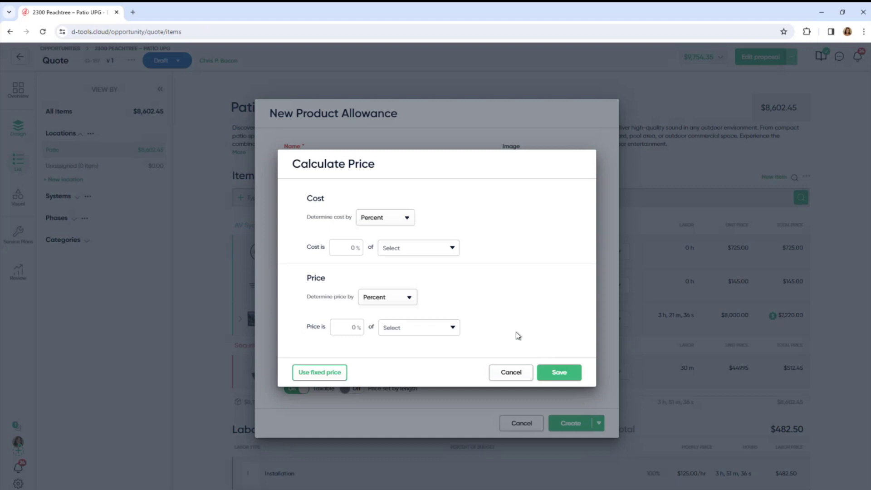
click(446, 333)
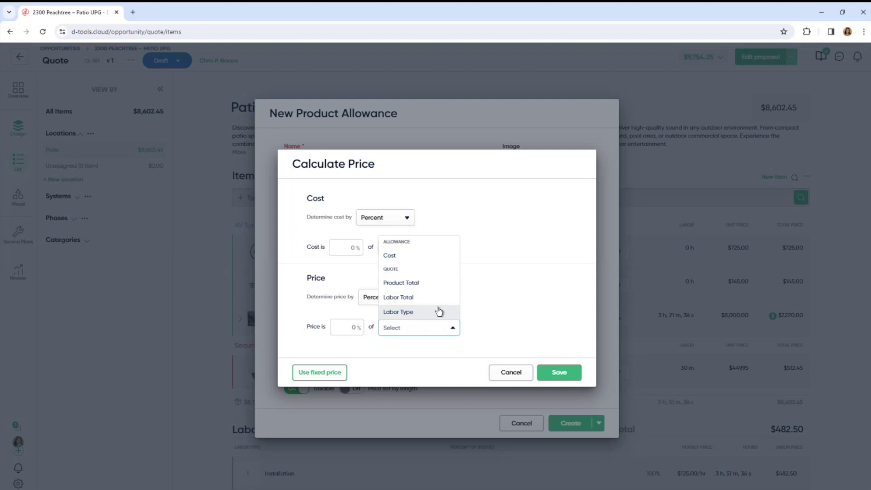
click(507, 371)
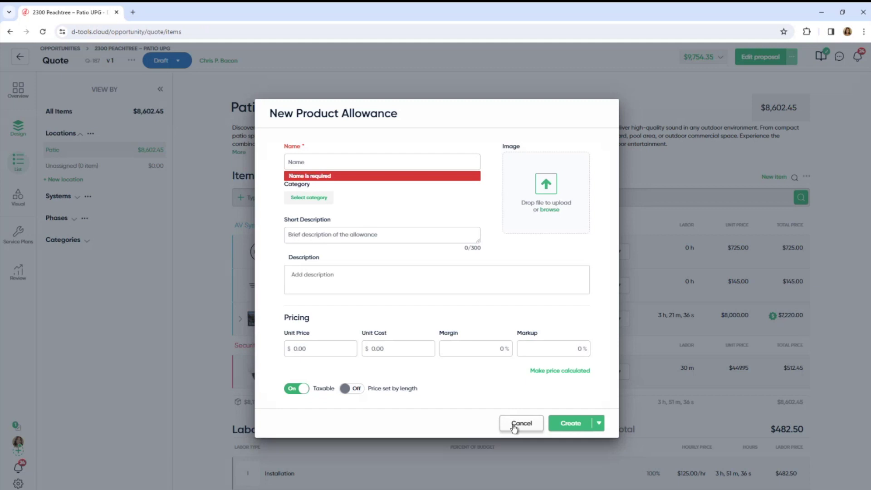
click(514, 425)
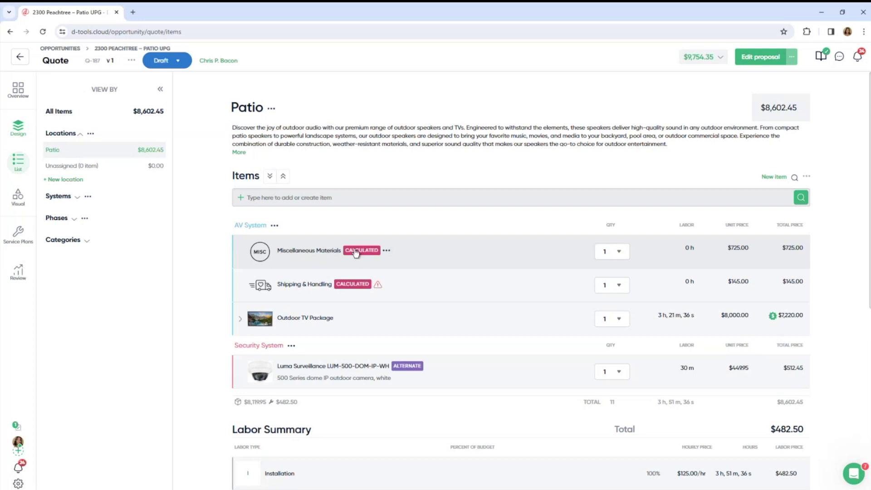
Find the generic Camera item among the favorites and add it to the Patio location.
click(342, 198)
text(came)
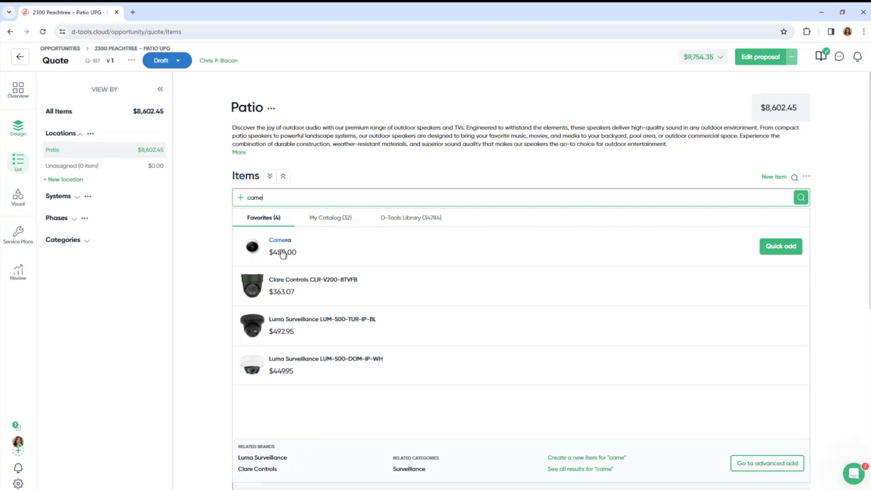
click(777, 246)
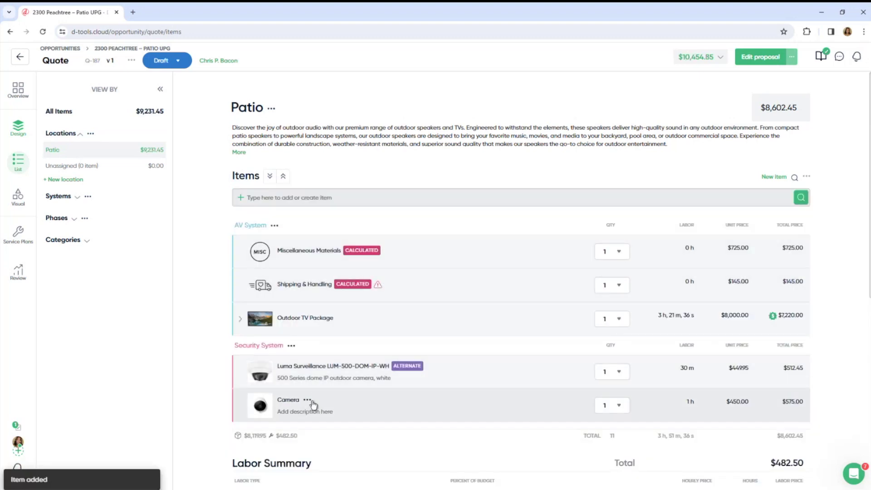
Replace only the selected generic Camera item with the Luma Surveillance LUM-500-TUR-IP-BL camera.
scroll(360, 344, down, 2)
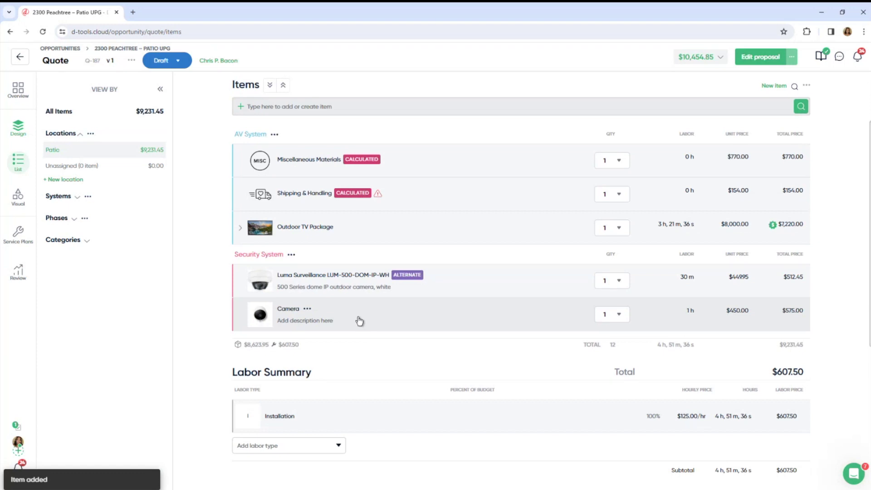
click(360, 321)
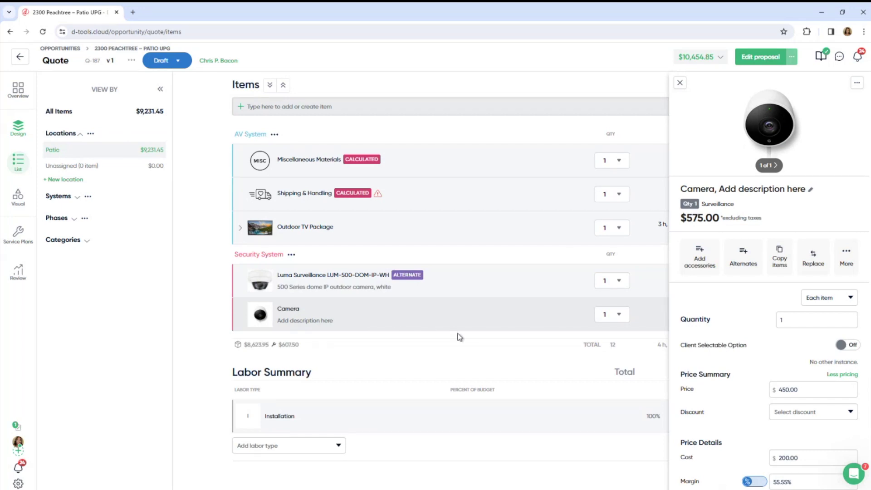
click(813, 258)
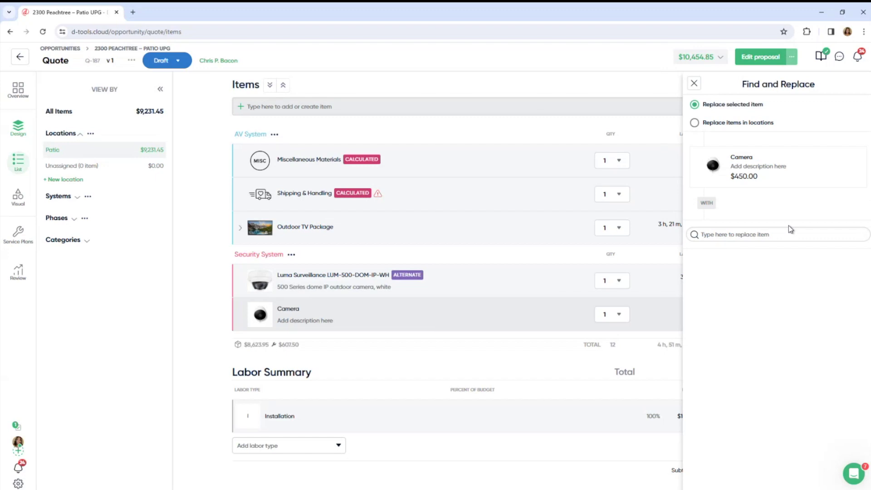
click(778, 233)
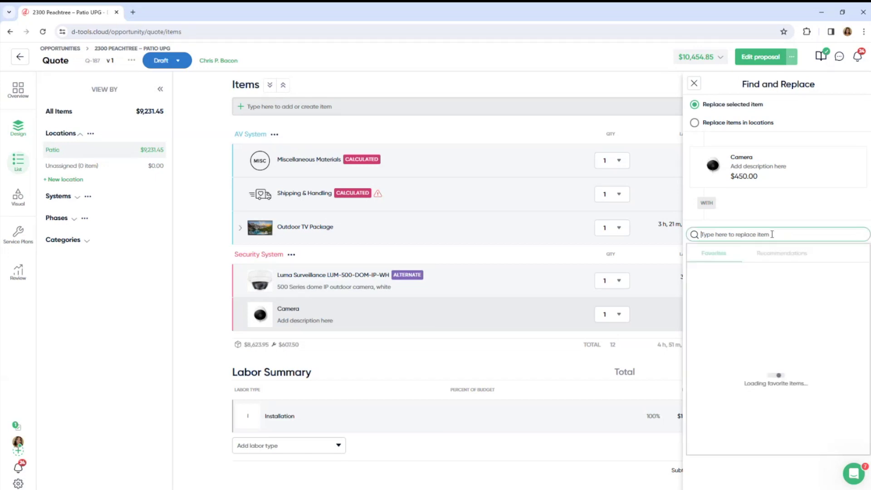
text(lum)
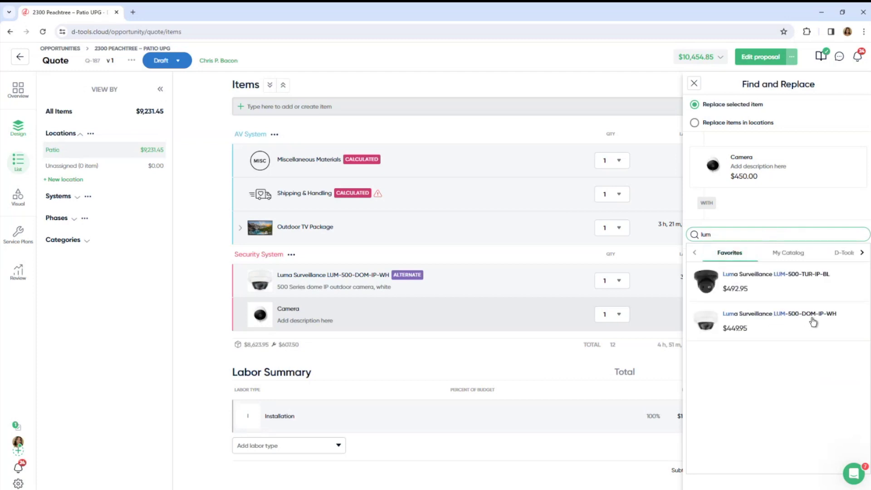
click(821, 295)
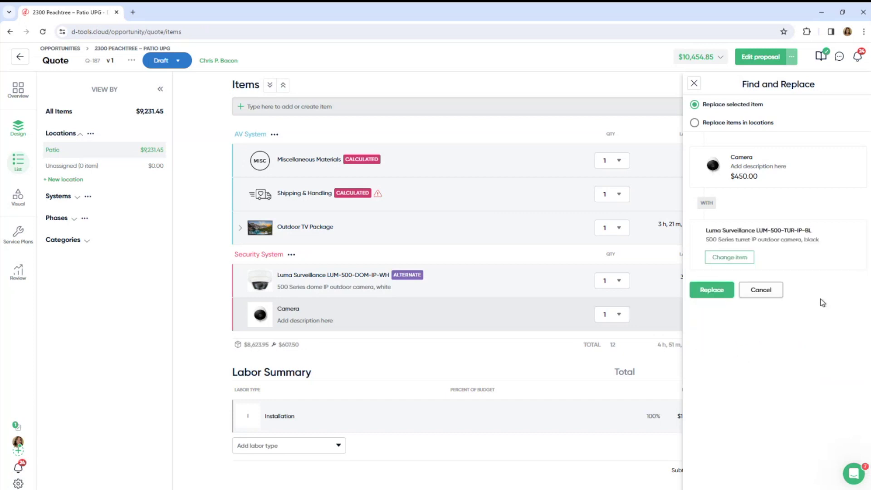
click(713, 292)
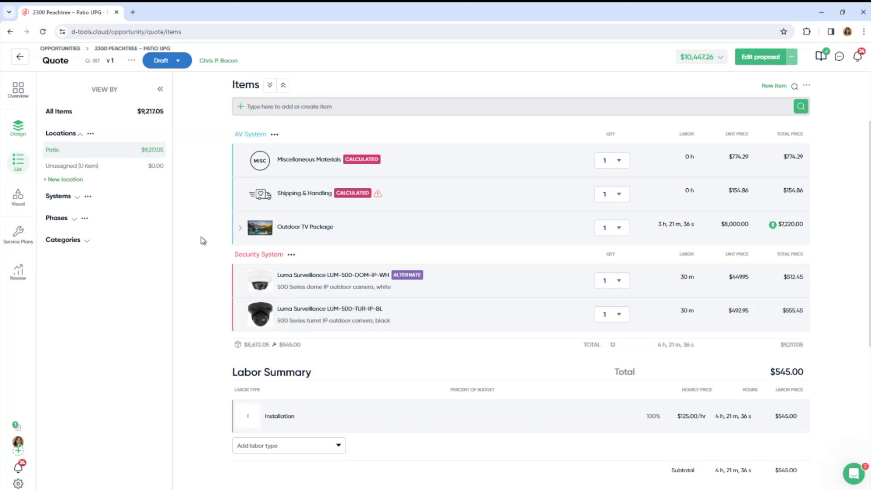
Open the visual design view of the quote with its floor plan drawing.
click(19, 202)
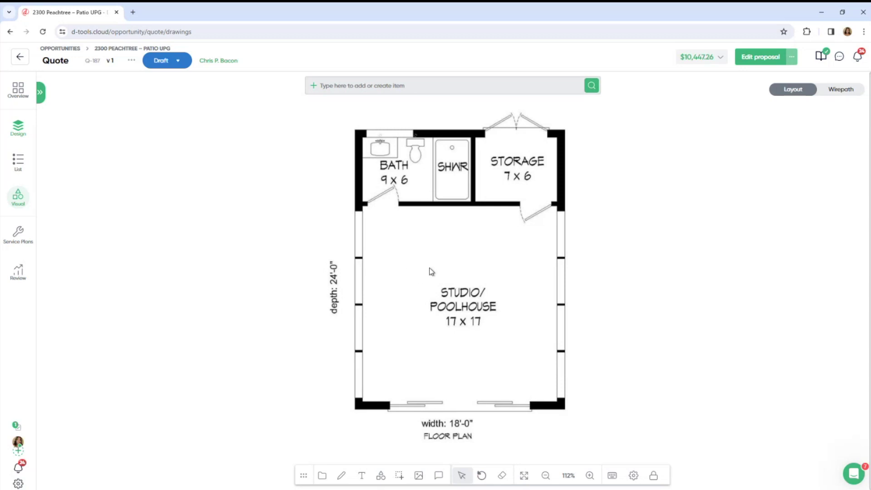
Examine the floor plan drawing and the list of plan views available in the quote, leaving the current plan view open.
scroll(454, 257, up, 3)
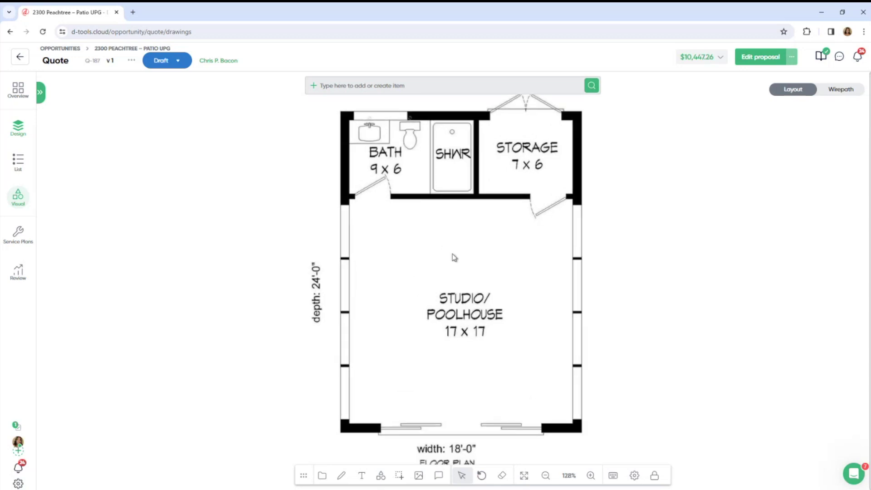
scroll(458, 258, down, 3)
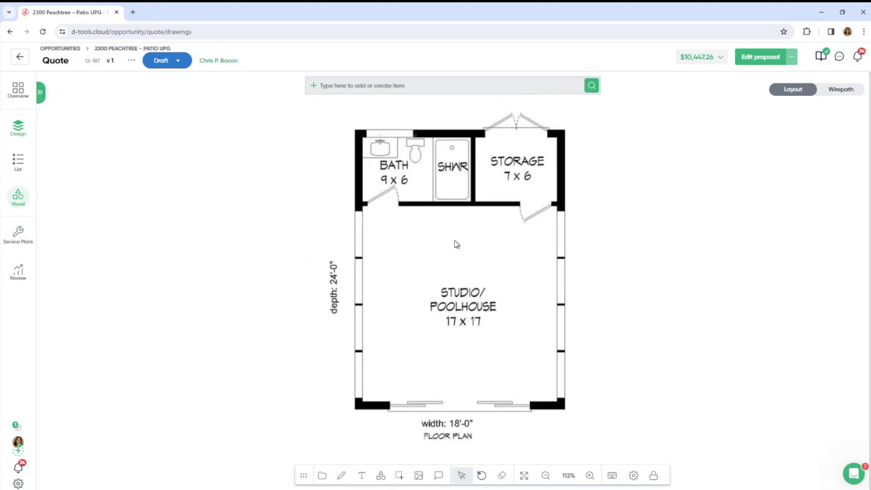
drag(463, 264, 453, 239)
scroll(454, 257, up, 1)
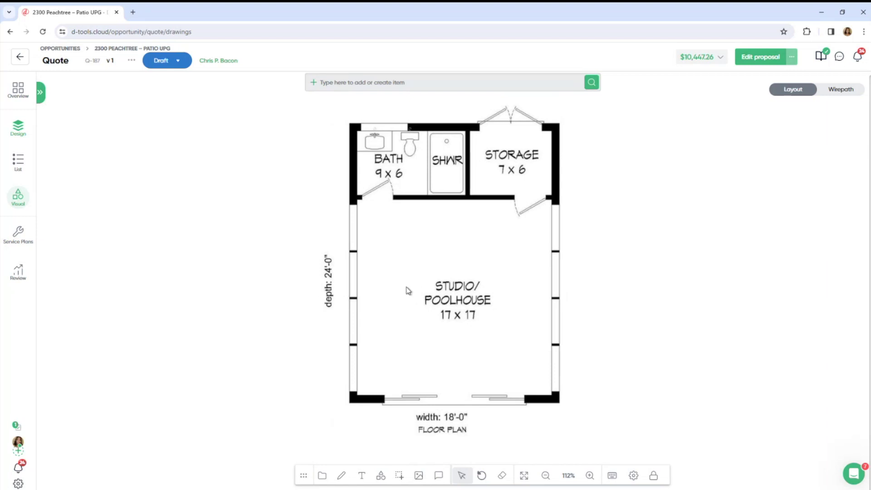
click(322, 477)
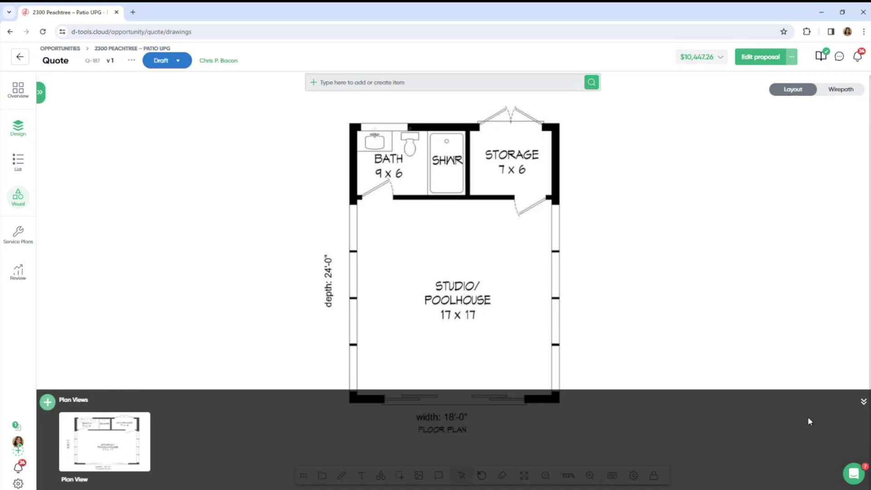
click(863, 402)
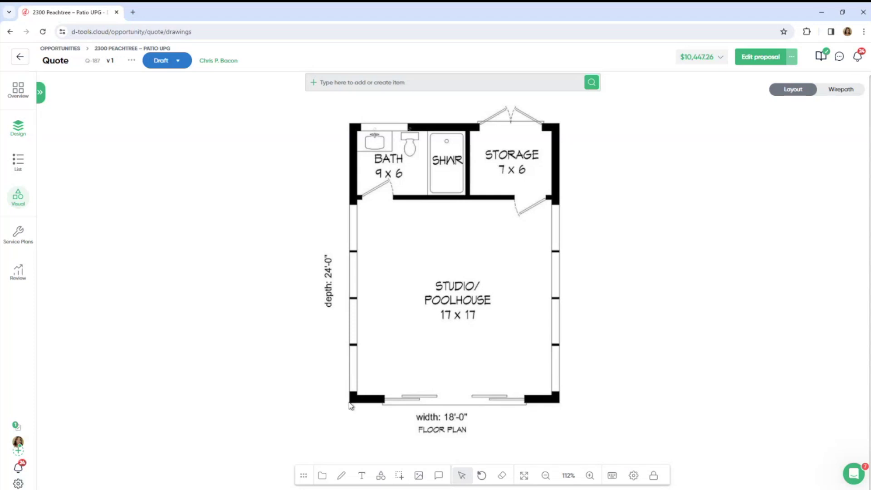
Add a polygon shape to the blank area left of the floor plan and set it to 6 sides.
click(381, 477)
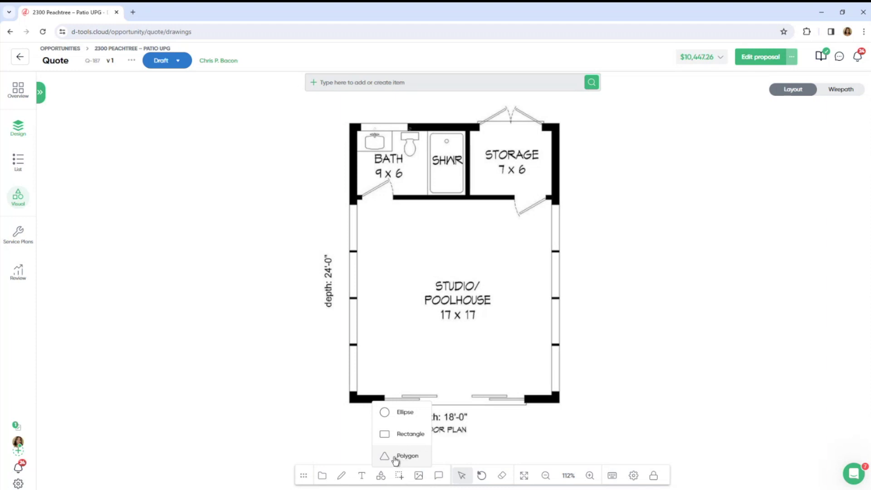
click(396, 460)
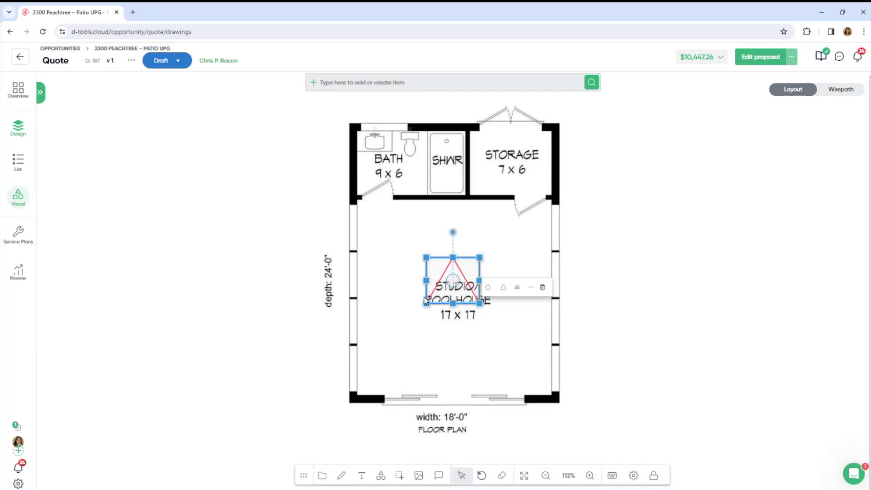
drag(447, 289, 218, 263)
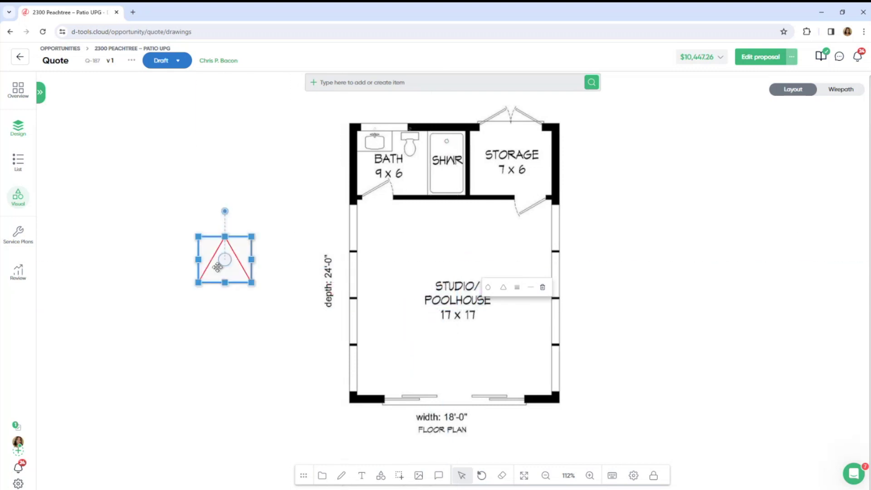
click(230, 259)
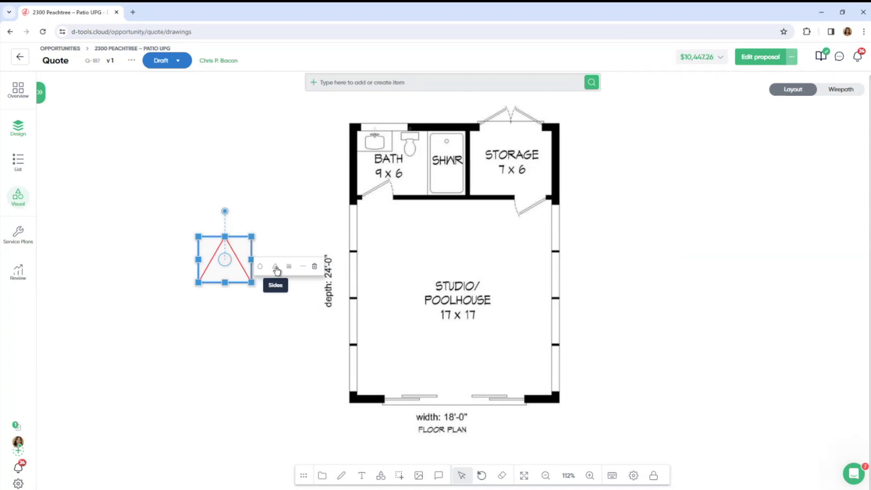
click(276, 268)
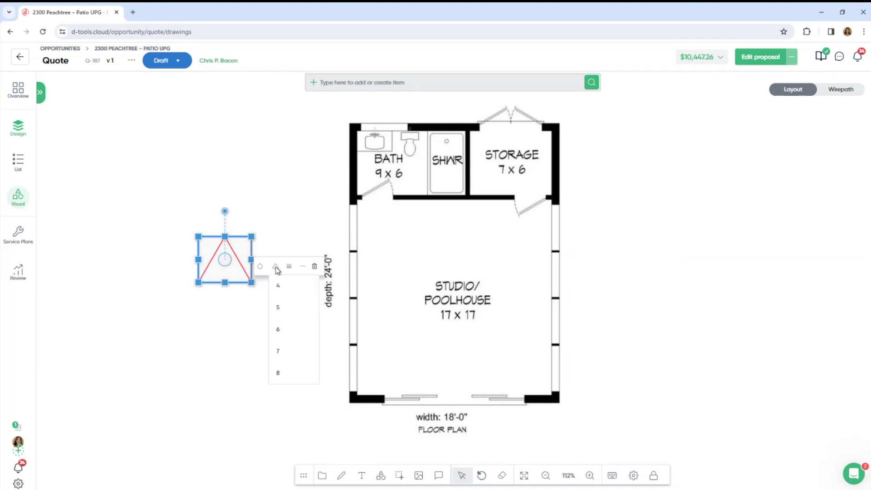
click(291, 333)
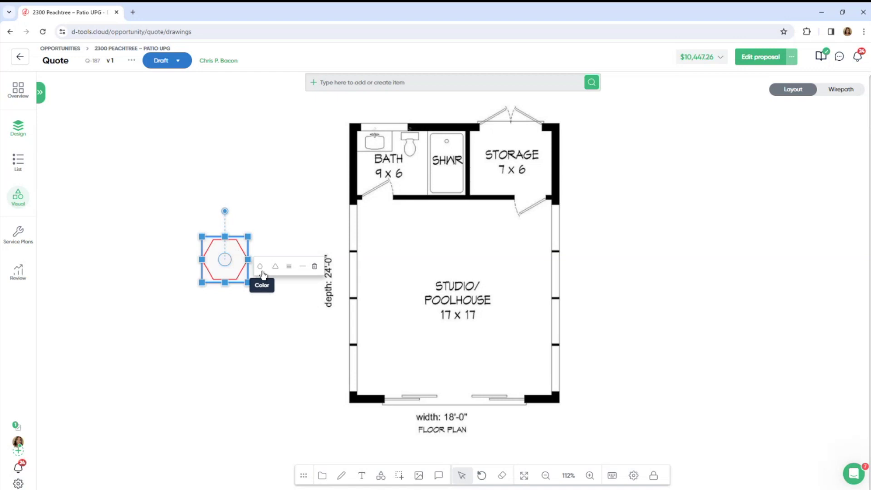
Give the hexagon beside the floor plan a thicker outline with a dotted line style.
click(290, 268)
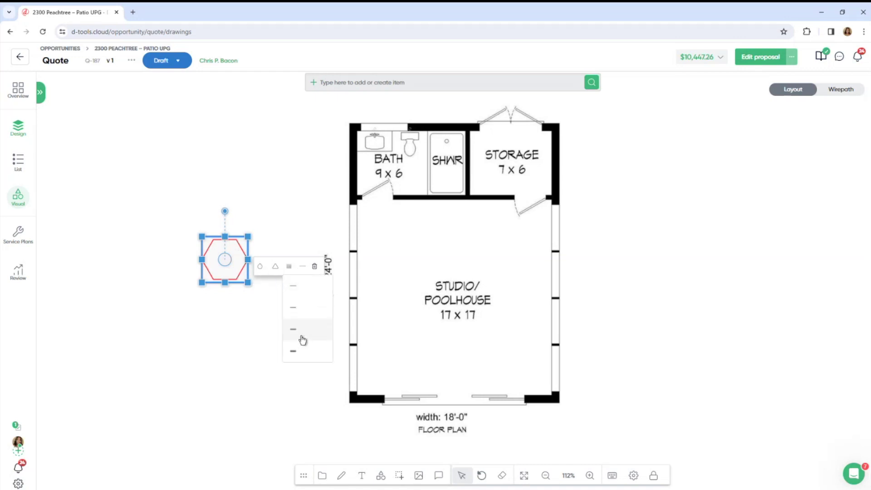
click(301, 333)
click(303, 268)
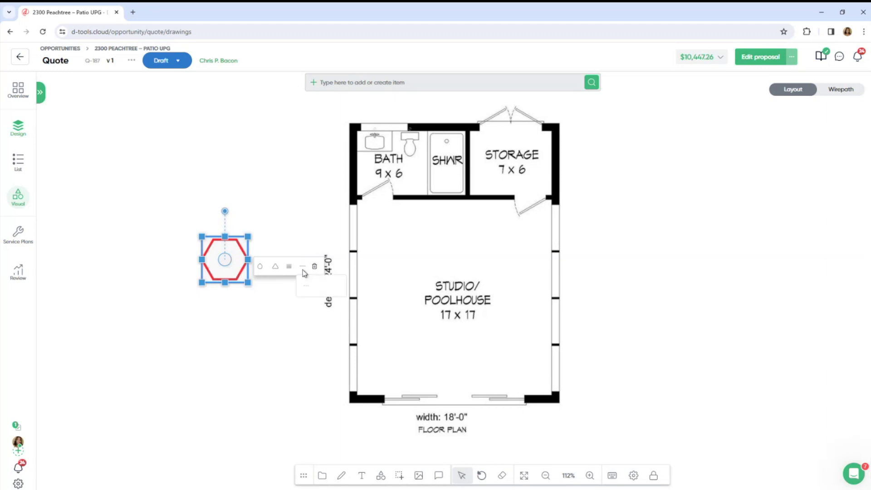
click(308, 289)
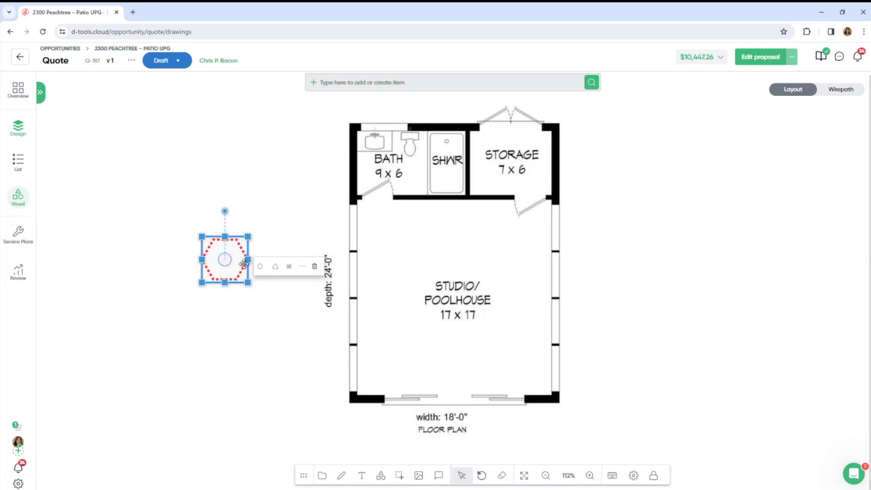
click(288, 228)
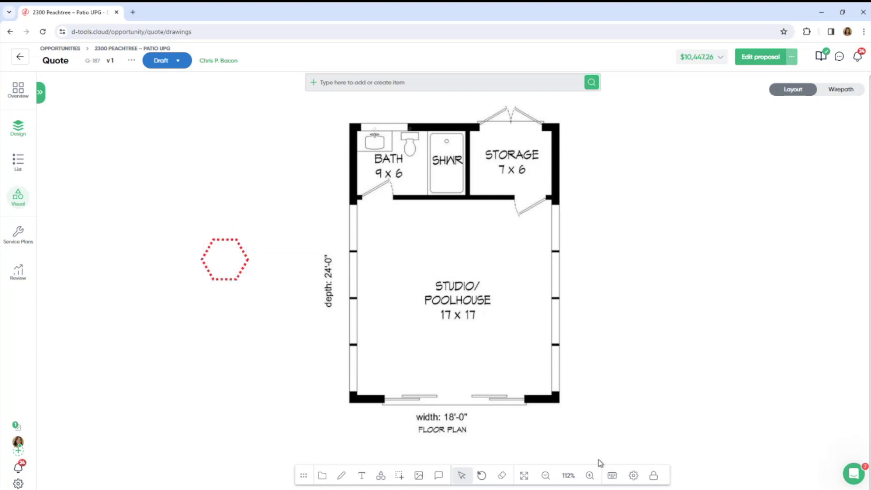
View the drawing's settings for product display, coverage, icon size and locations.
click(633, 477)
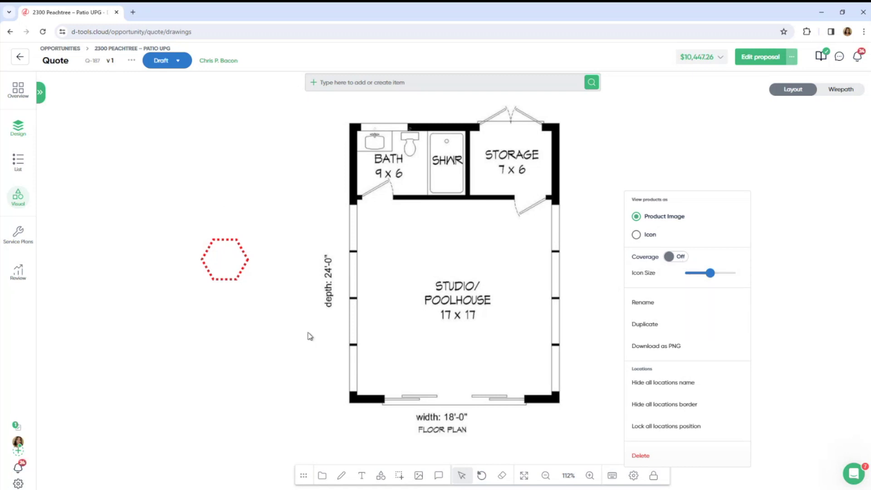
click(310, 347)
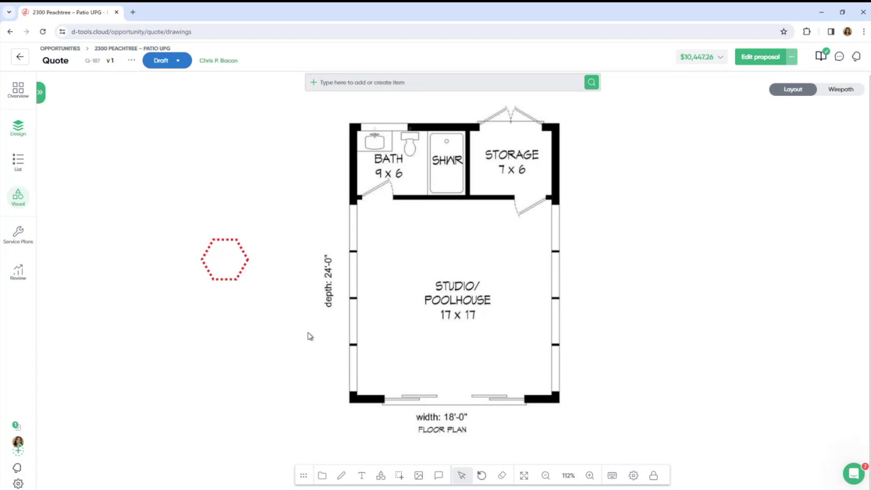
Create a new location named Pool House in the quote.
click(41, 95)
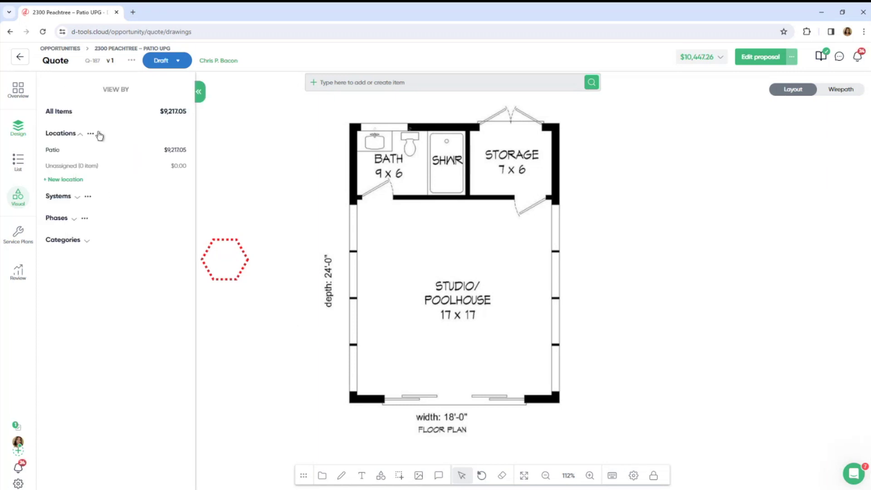
click(76, 182)
click(93, 202)
text(Pool House)
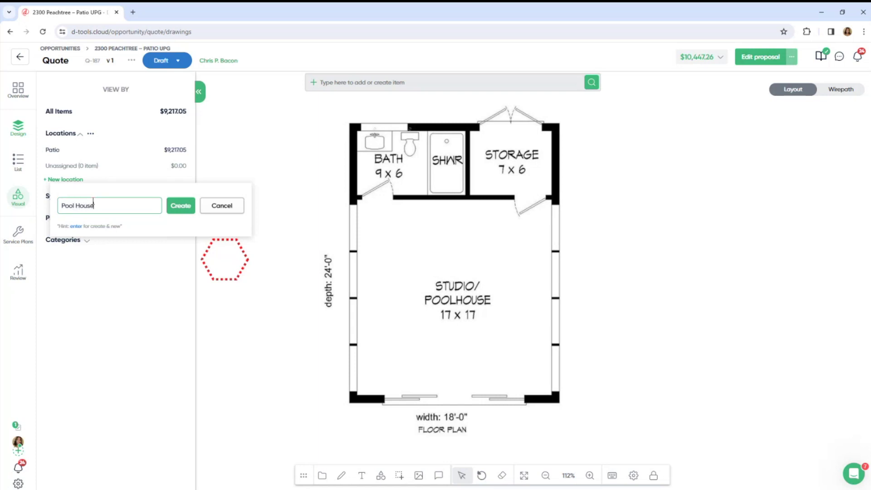
click(173, 213)
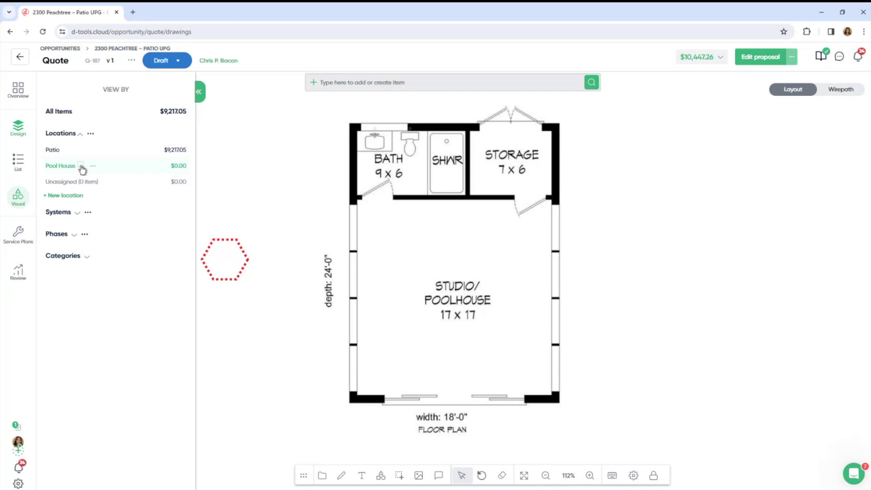
Draw the Pool House location area over the Studio/Poolhouse room on the floor plan and hide all location names.
click(81, 166)
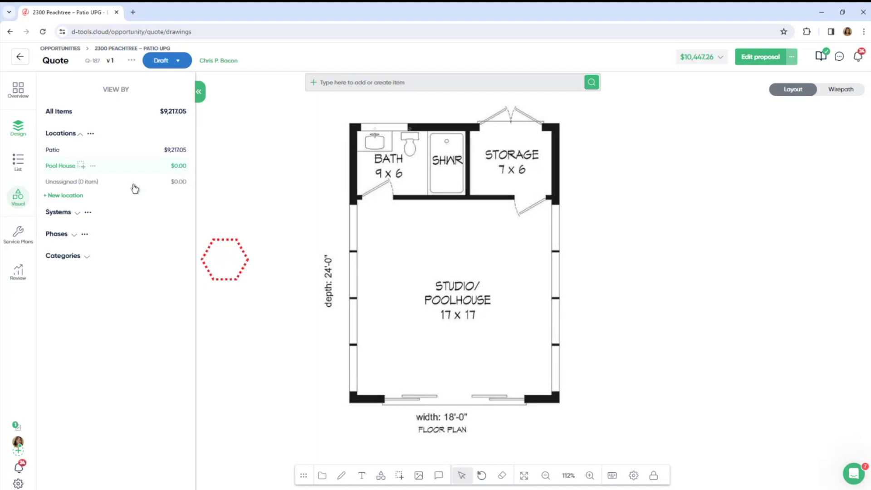
drag(355, 200, 558, 401)
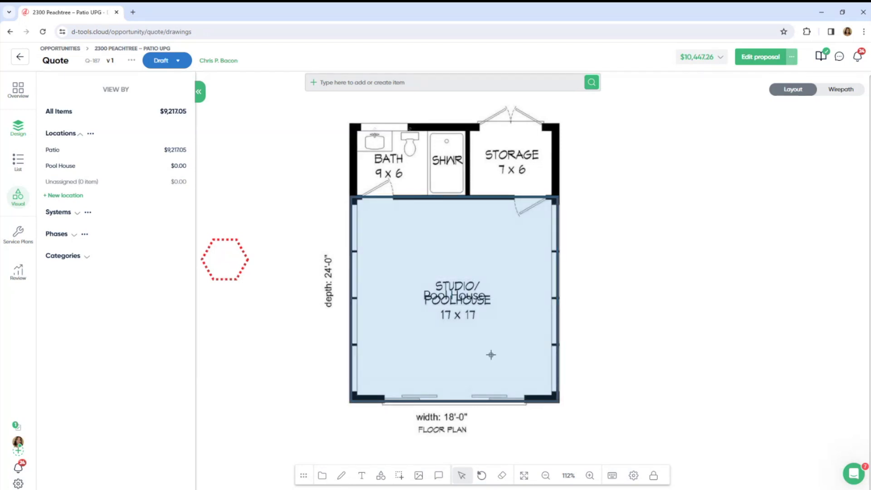
click(498, 428)
click(462, 475)
click(520, 384)
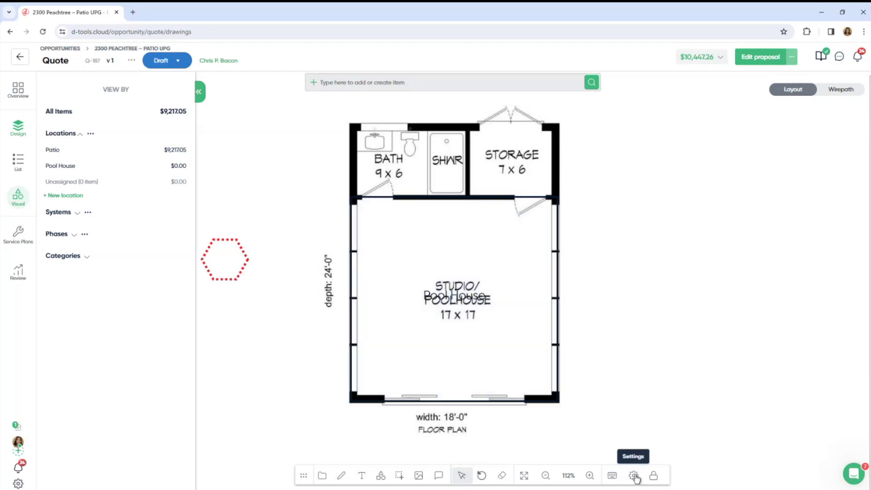
click(634, 475)
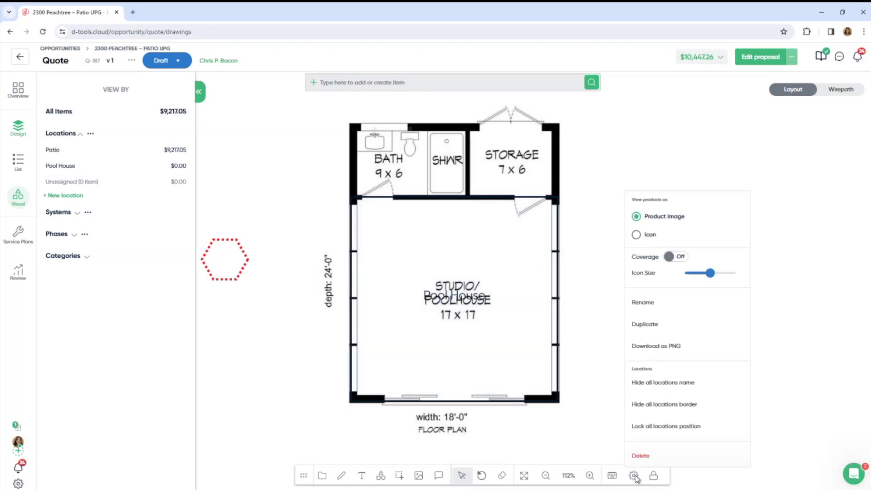
click(660, 390)
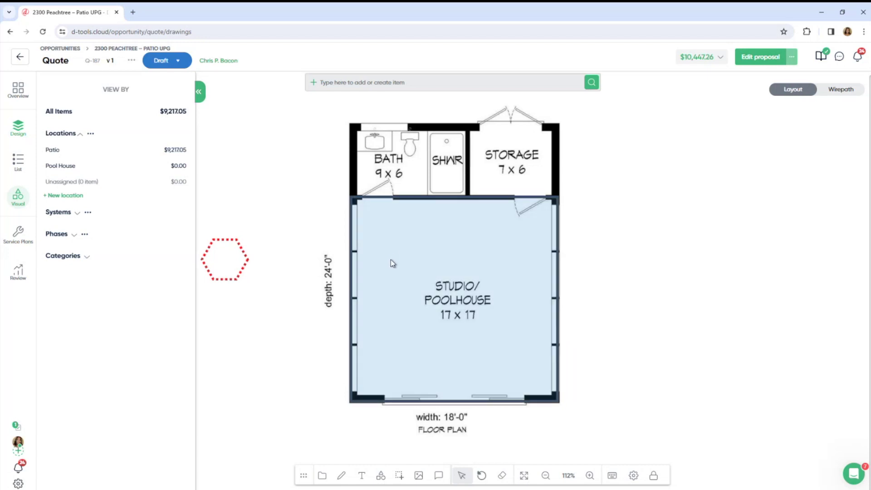
Turn on client mode for the quote to hide sensitive pricing information.
click(132, 62)
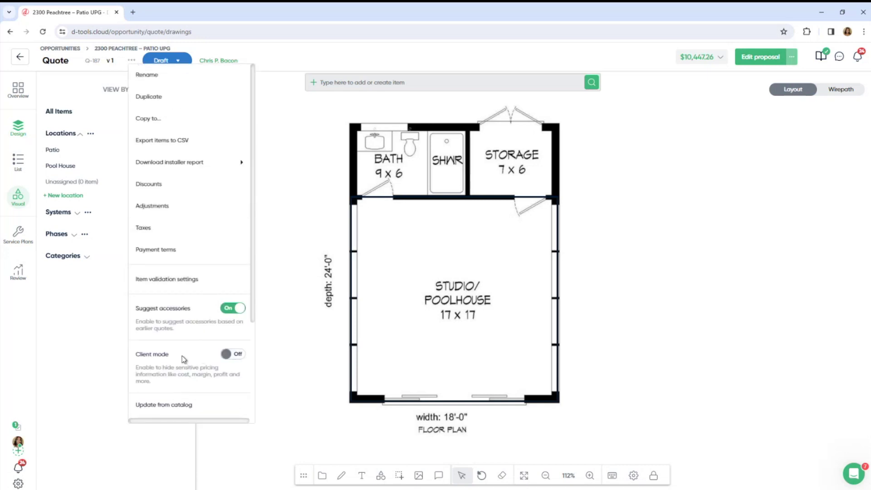
click(236, 358)
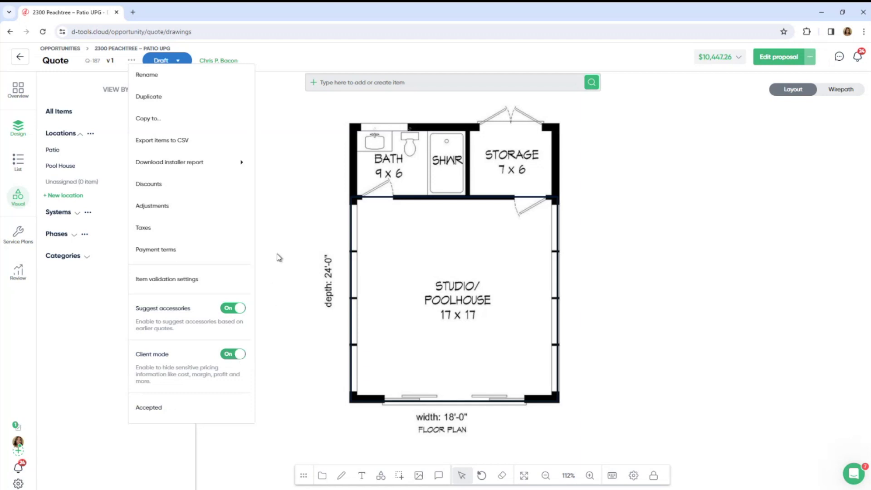
click(297, 216)
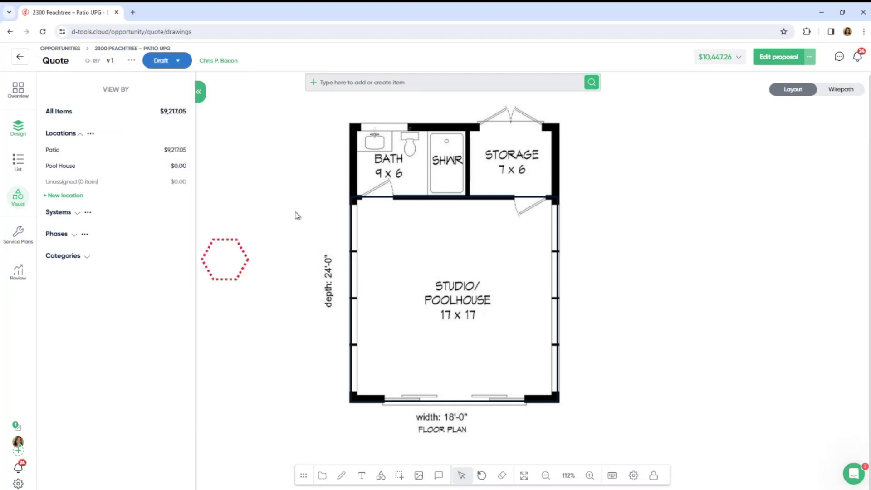
Find the SpeakerCraft PROFILE AIM8 ONE - Black with "speak" and place one in the room's upper-left area, without adding suggested accessories.
click(345, 84)
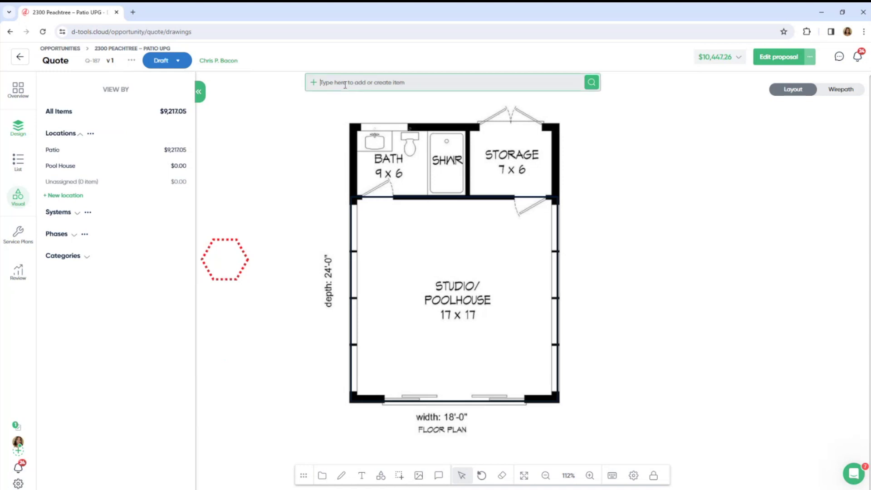
text(speak)
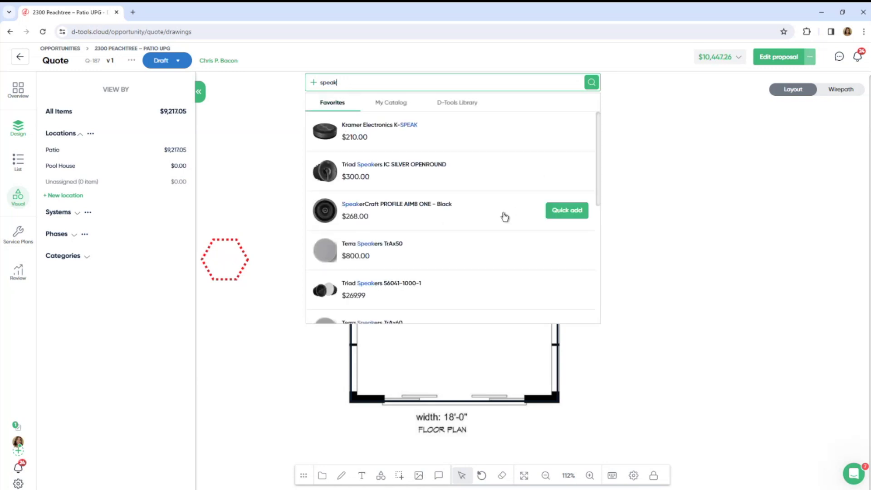
click(563, 216)
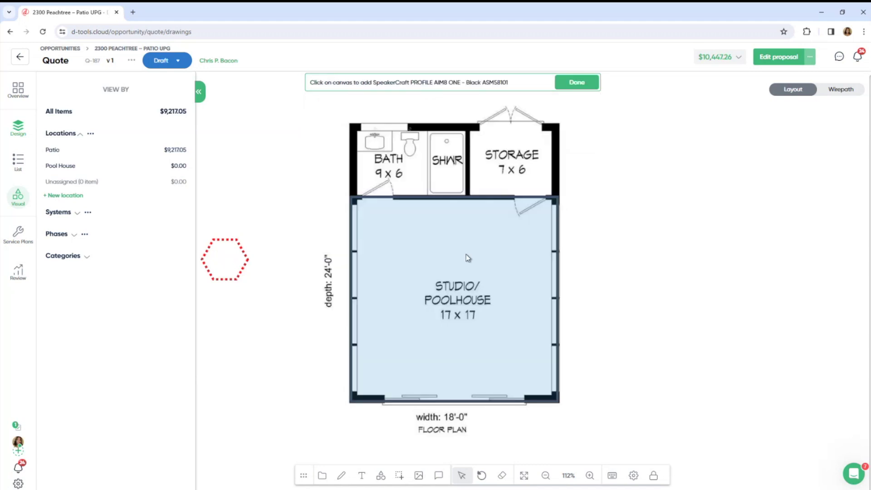
click(401, 232)
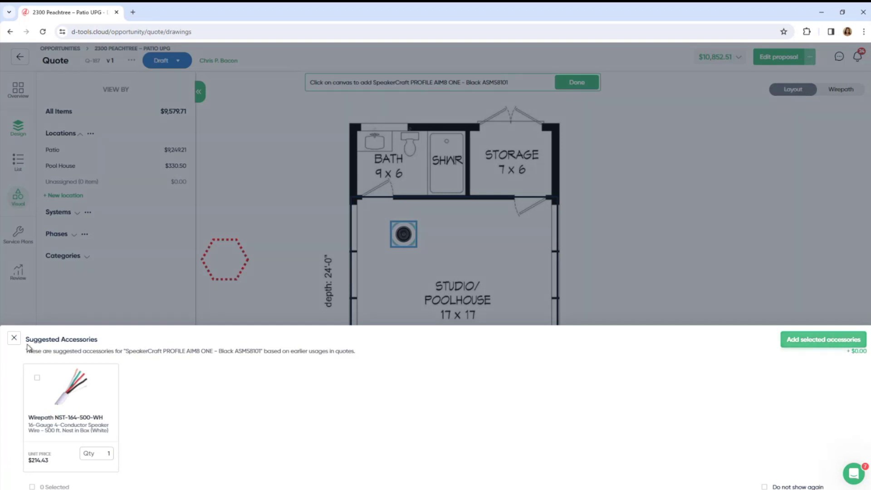
click(14, 338)
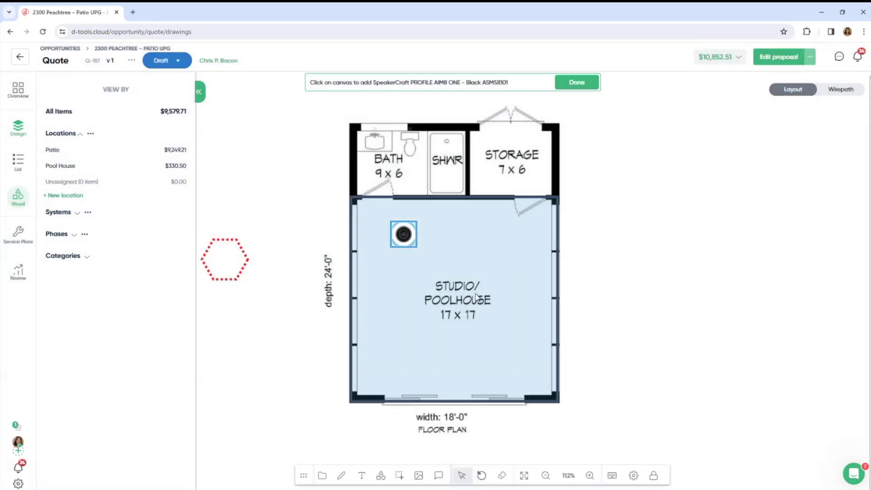
Place five more SpeakerCraft PROFILE AIM8 ONE speakers in the Studio/Poolhouse to form two columns of three, and finish adding.
click(510, 236)
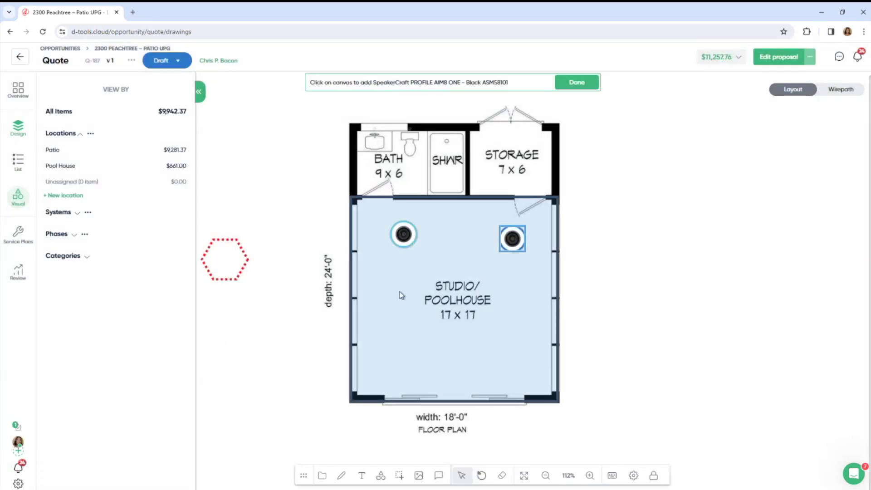
click(402, 297)
click(512, 297)
click(407, 360)
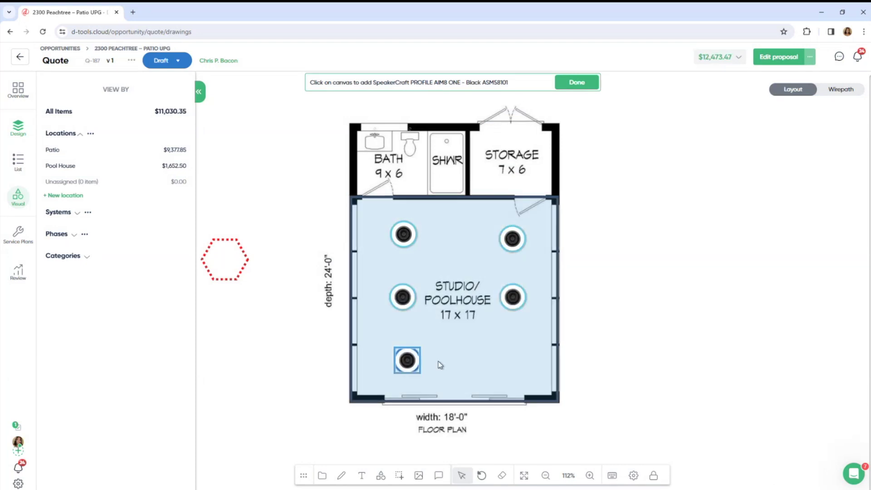
click(509, 361)
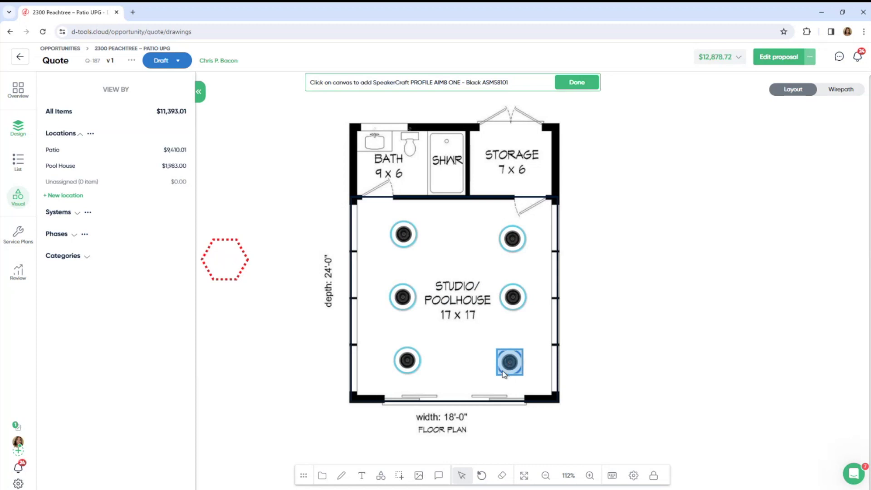
click(582, 84)
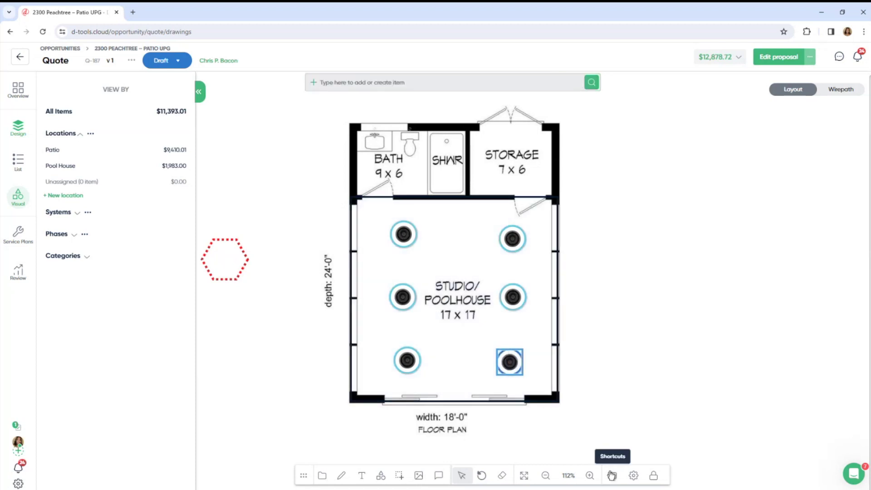
Reduce the drawing's product icon size slightly and align the upper-right speaker with the upper-left one.
click(630, 476)
drag(709, 277, 706, 278)
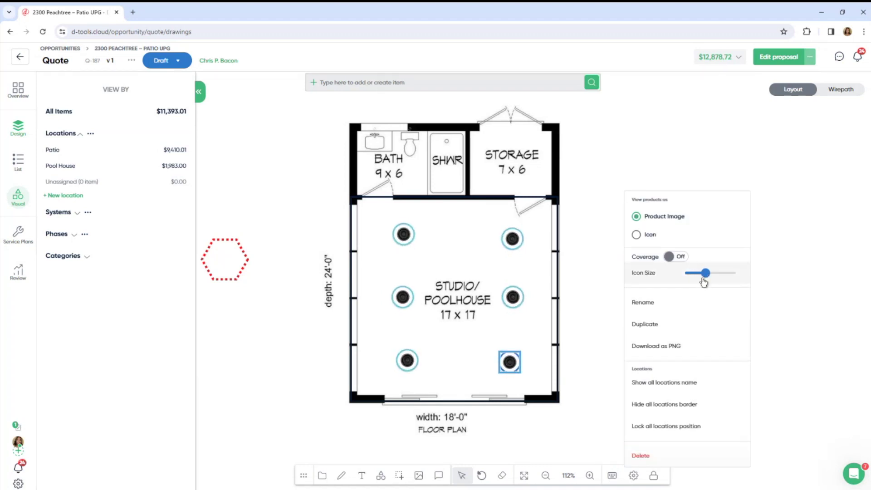
click(597, 339)
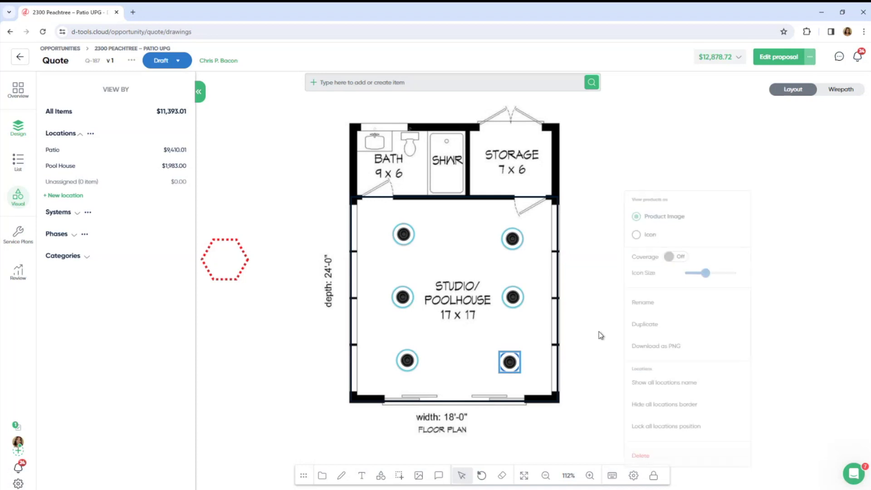
drag(513, 239, 512, 234)
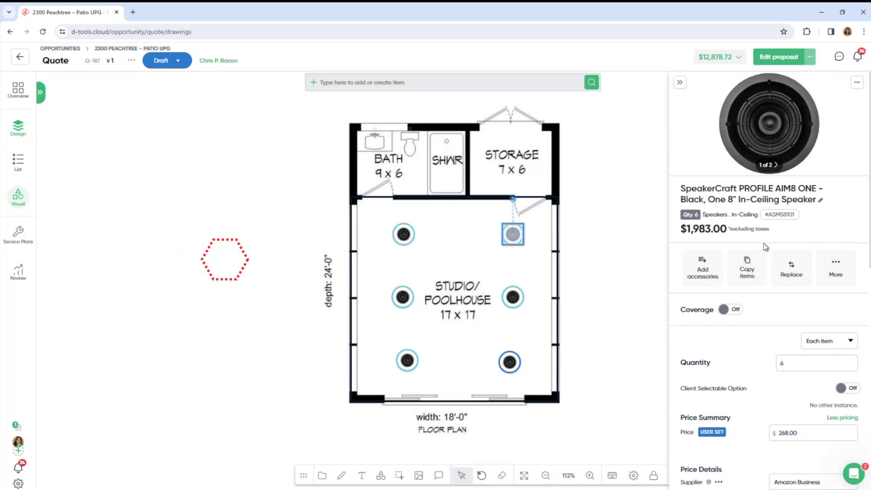
Turn on coverage for the upper-right speaker and enable coverage display on the plan view.
scroll(767, 251, down, 2)
scroll(773, 242, down, 6)
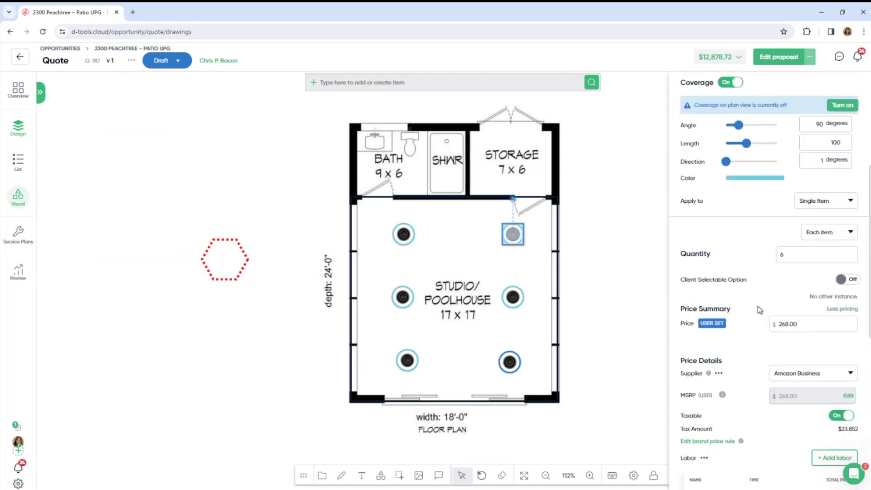
scroll(758, 240, up, 2)
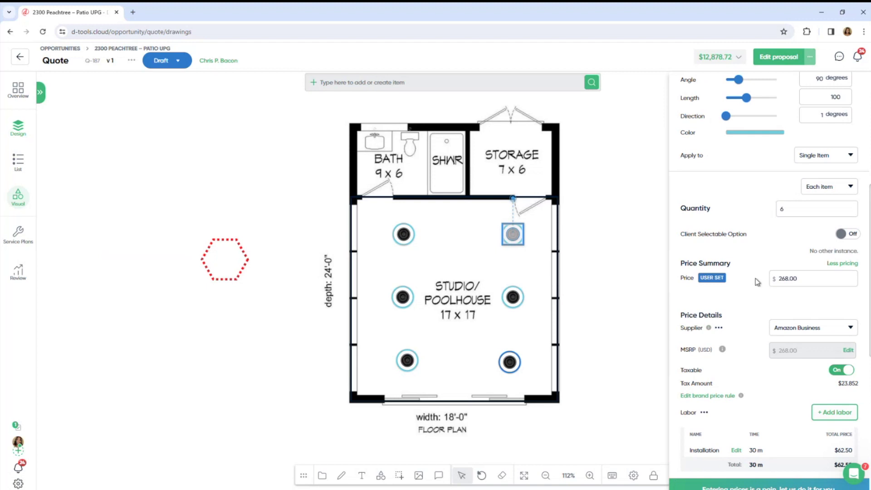
scroll(758, 281, up, 6)
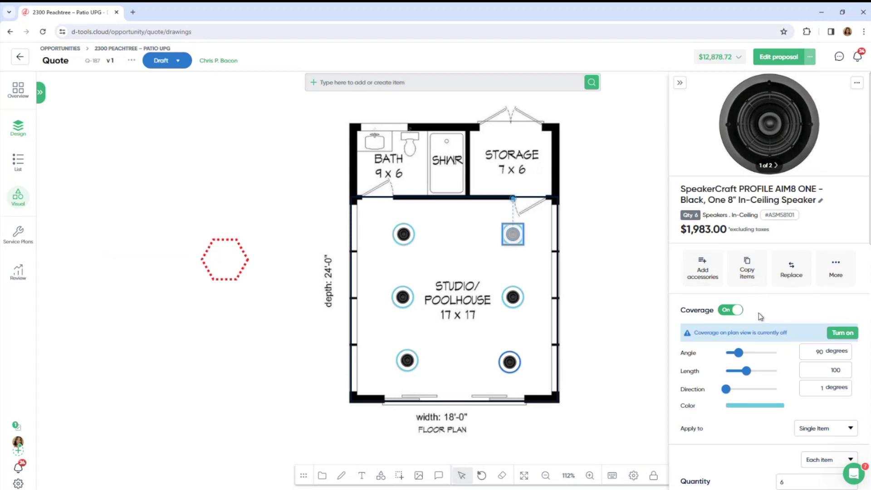
click(841, 335)
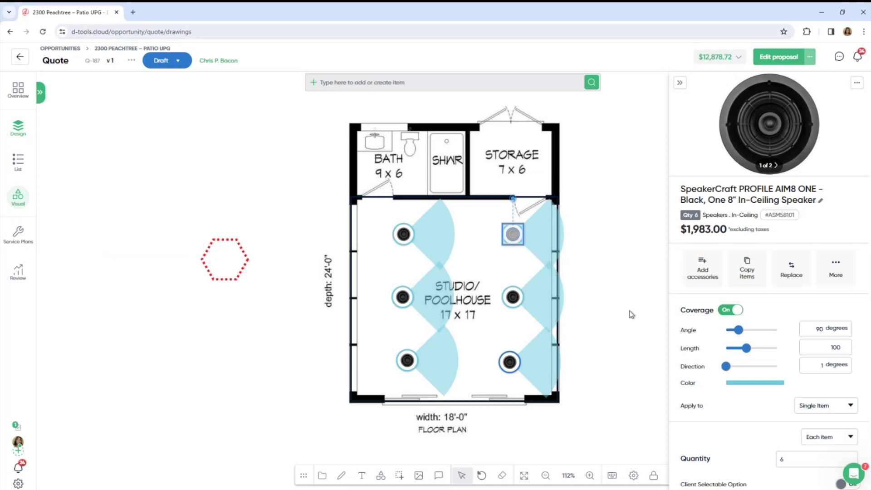
Widen the upper-right speaker's coverage to a full circle, enlarge its radius, and deselect the speaker.
click(546, 232)
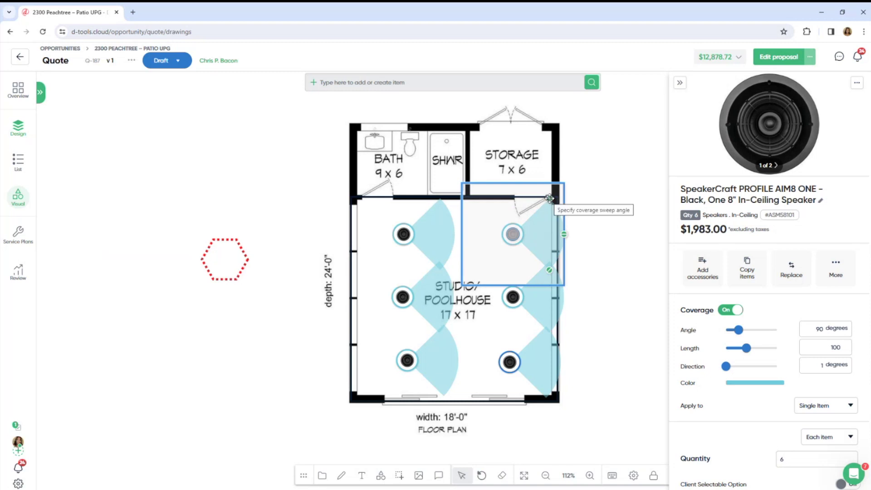
drag(549, 198, 472, 234)
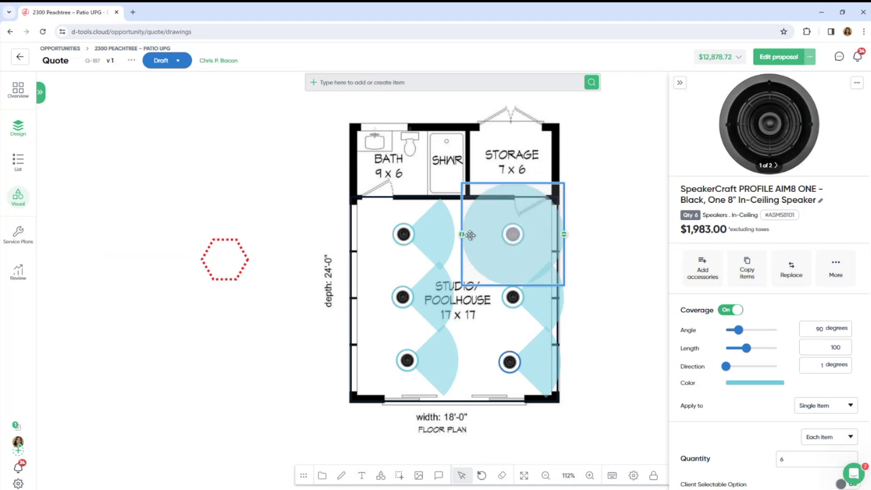
mouse_move(563, 234)
mouse_down()
mouse_move(597, 233)
mouse_move(576, 236)
mouse_up()
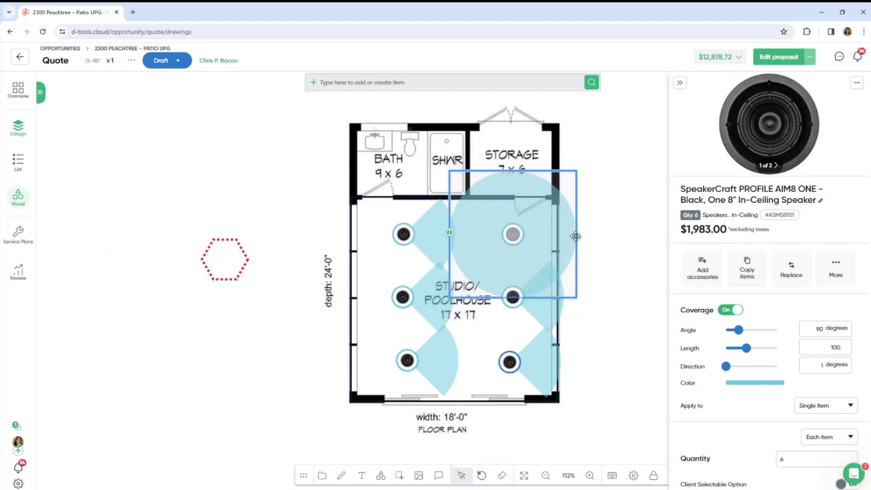
drag(576, 236, 588, 236)
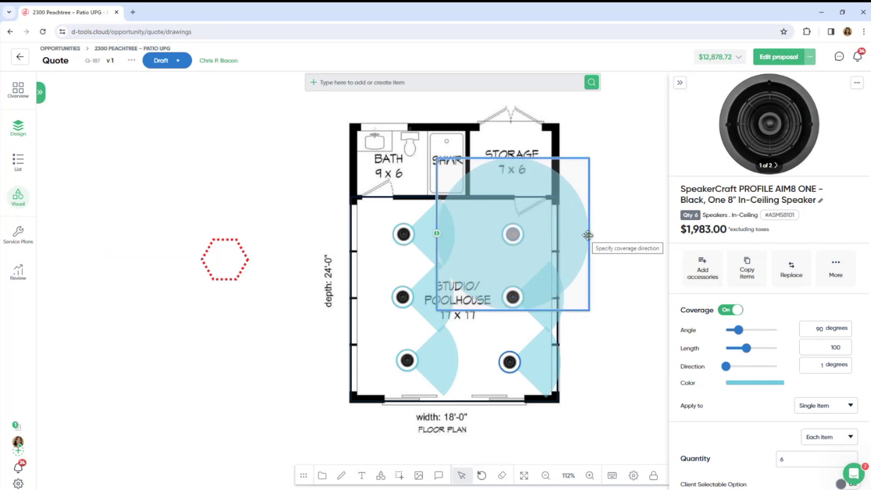
click(680, 86)
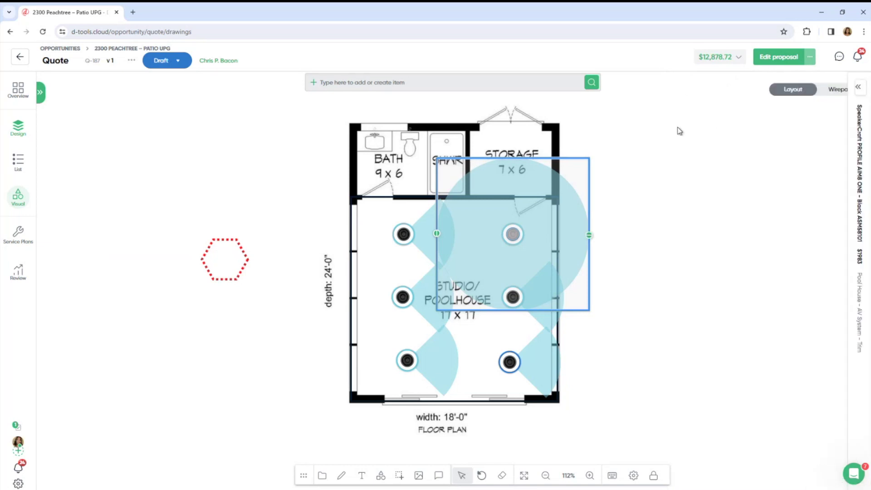
click(629, 236)
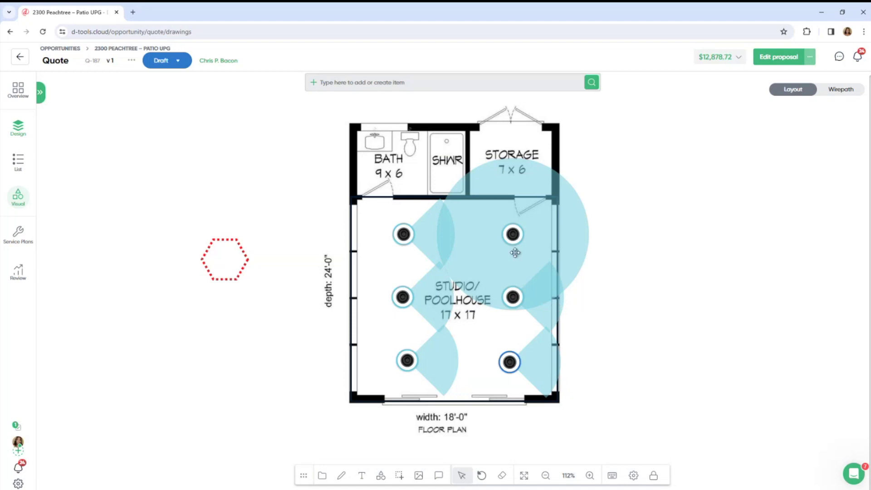
Draw a six-sided polygon location outside the building, along the right wall beside Storage and the Studio/Poolhouse.
click(41, 93)
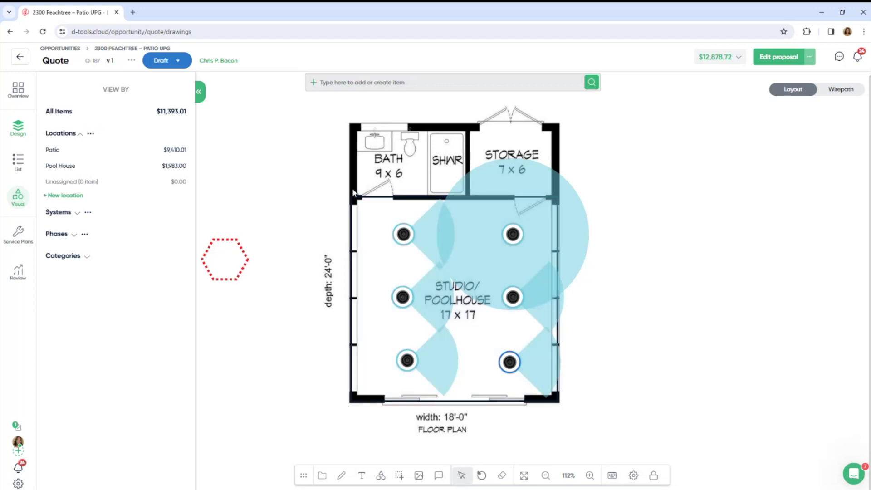
click(399, 476)
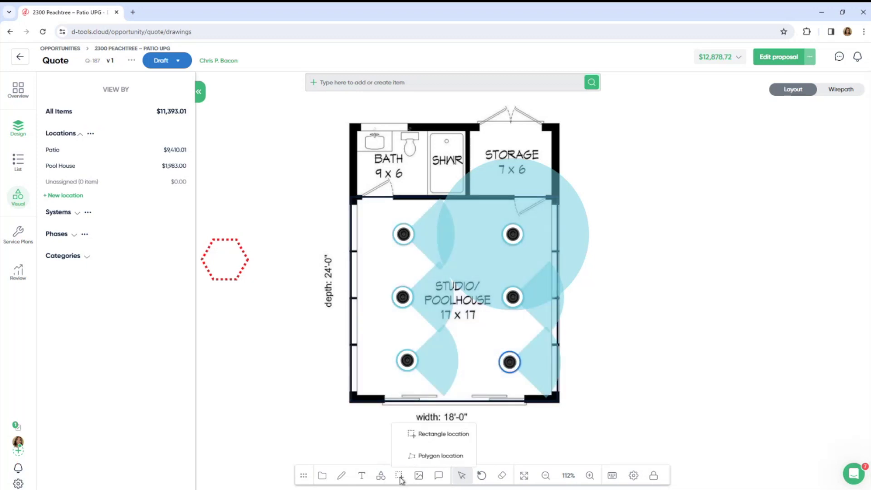
click(425, 460)
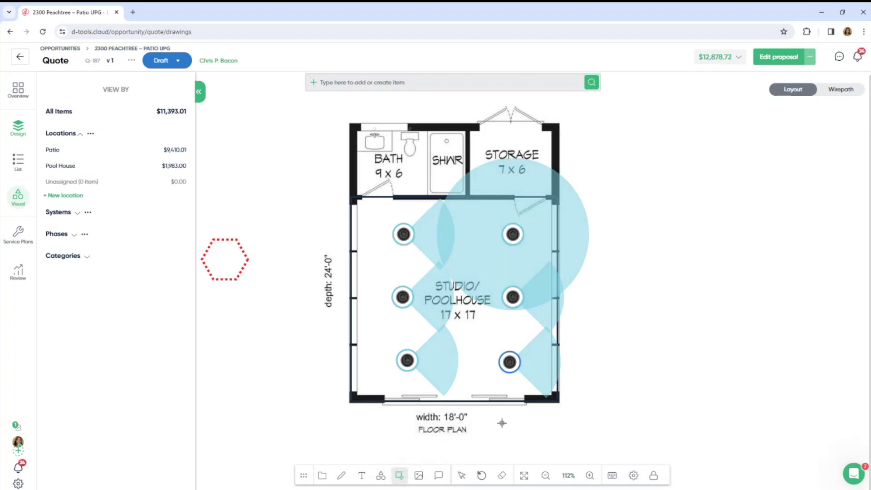
click(562, 142)
click(632, 150)
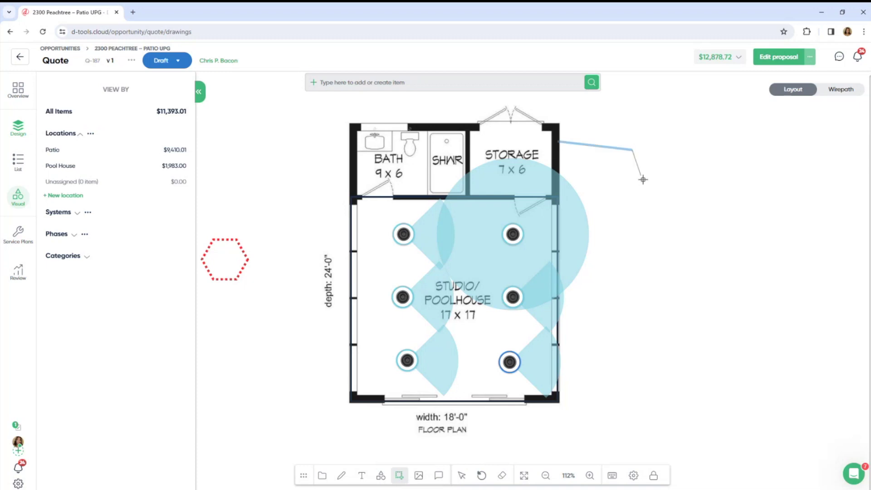
click(668, 212)
click(650, 257)
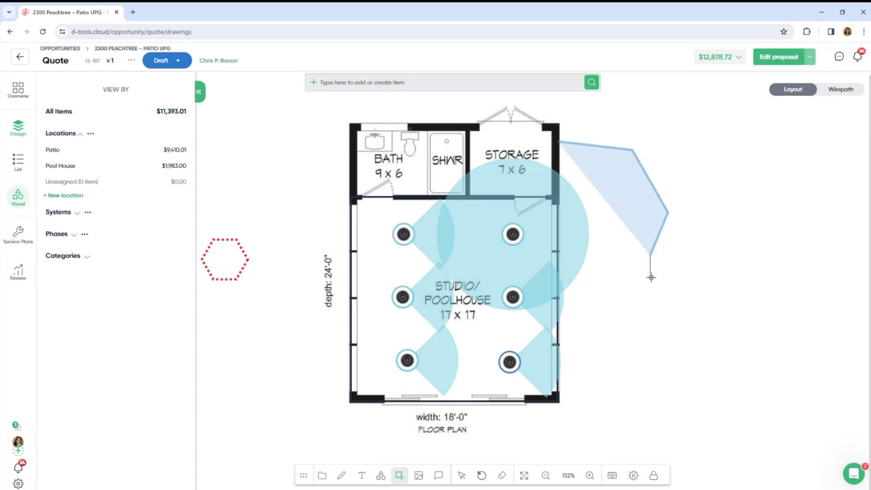
click(650, 292)
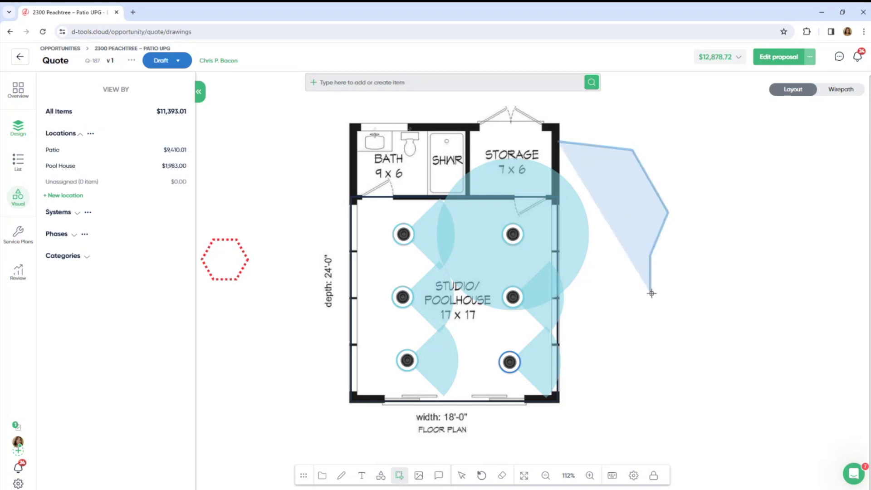
click(557, 291)
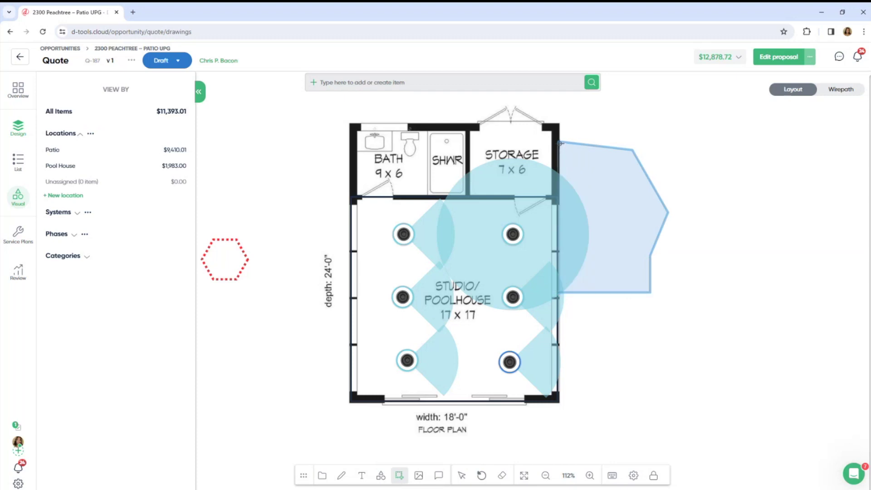
click(561, 144)
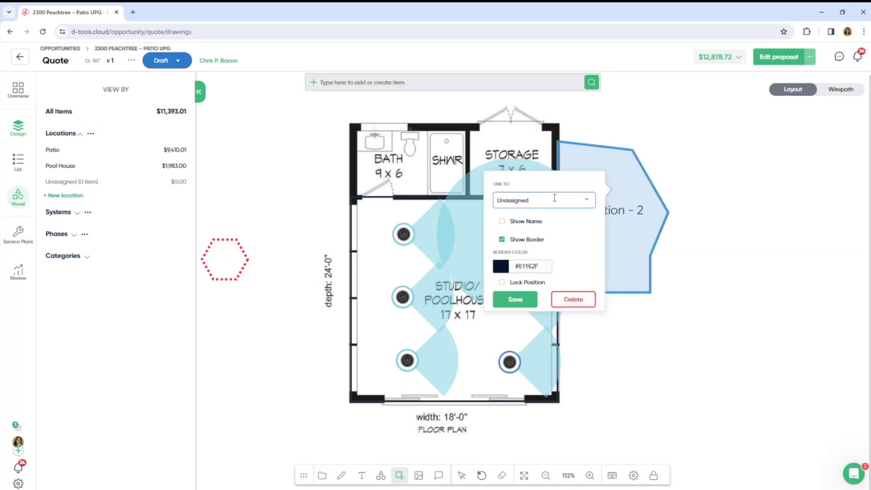
View the locations available to link to the polygon, delete the polygon location, and return to the selection tool.
click(589, 207)
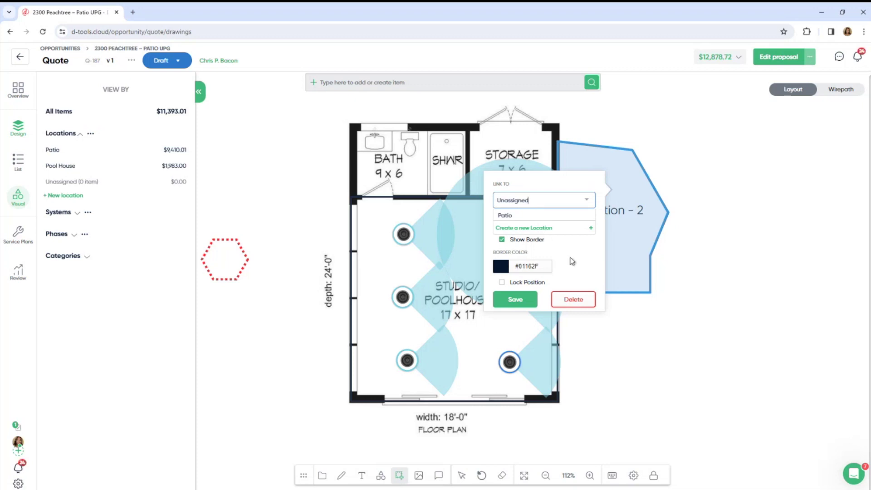
click(579, 301)
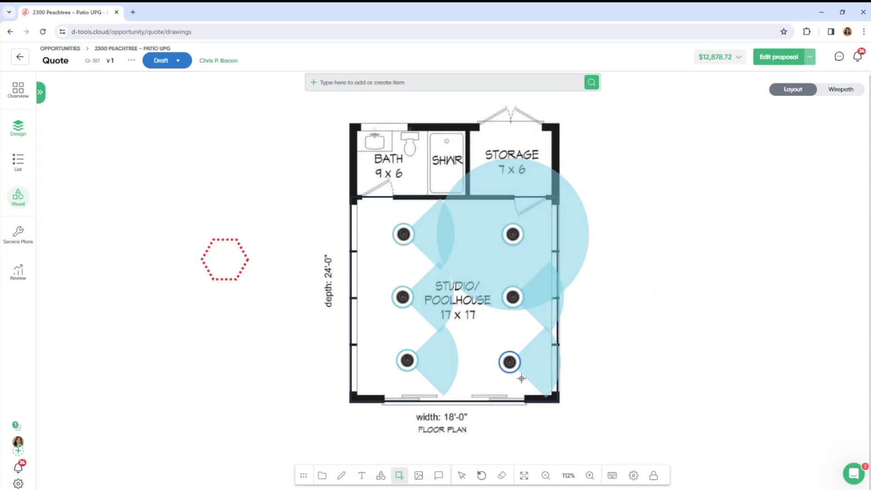
click(463, 474)
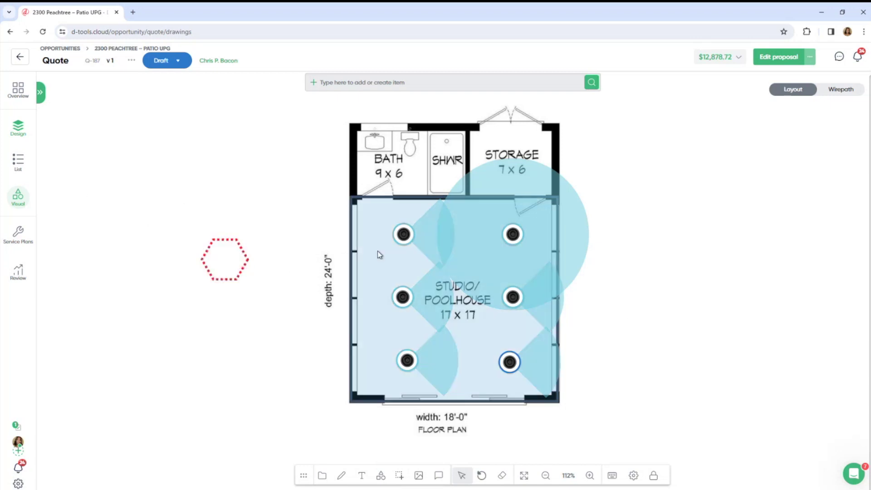
Switch to the quote's item list and review the items in the Pool House location.
click(19, 166)
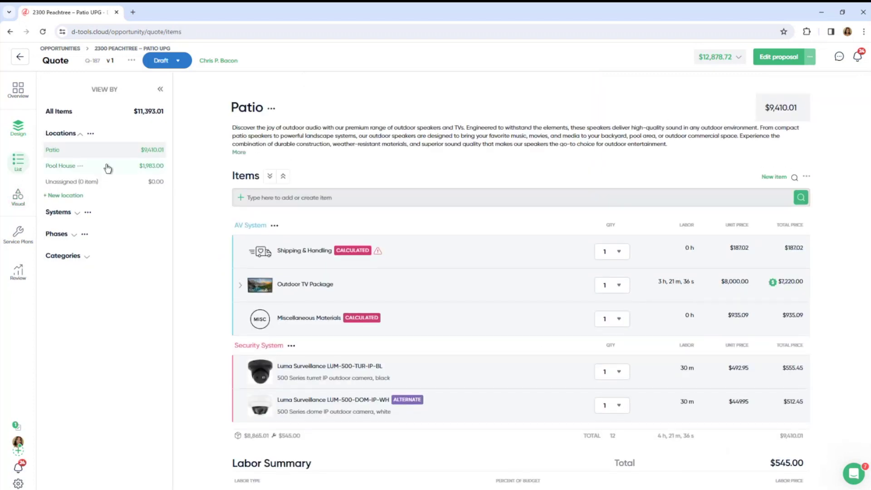
click(115, 171)
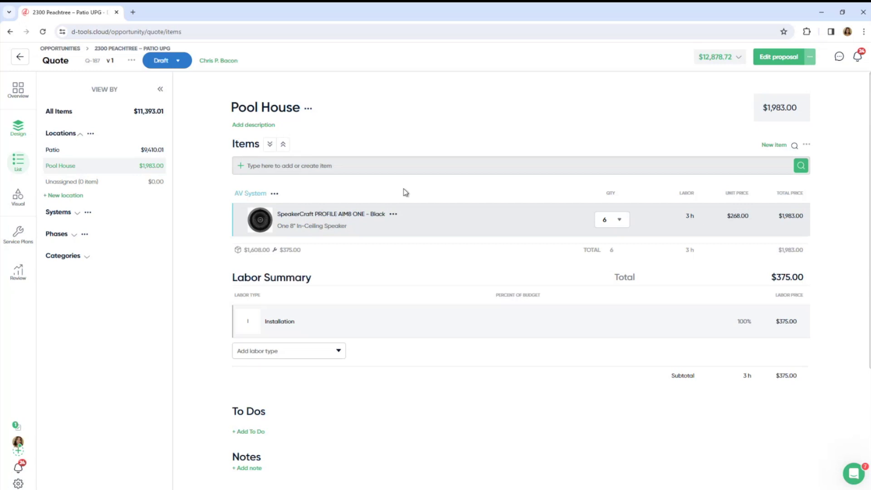
Open the quote's proposal for editing and go to its Attachments section below the Pool House items.
click(775, 61)
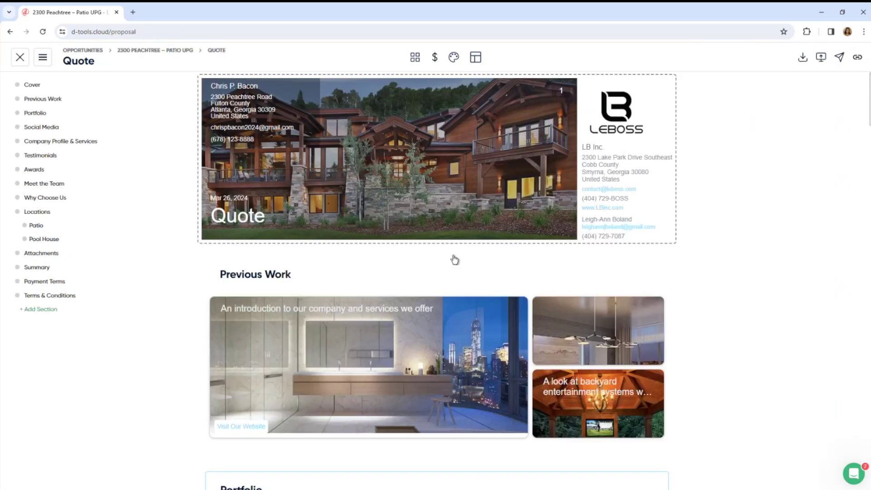
scroll(324, 252, down, 12)
scroll(277, 279, down, 20)
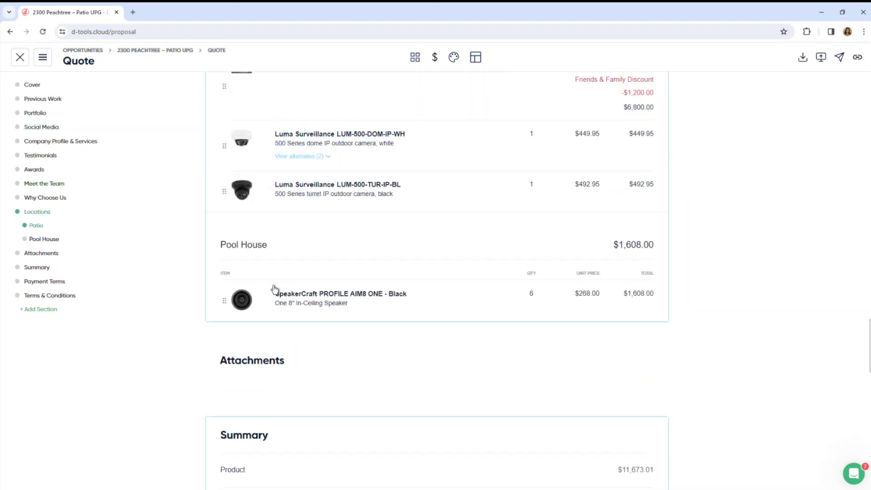
scroll(277, 282, down, 3)
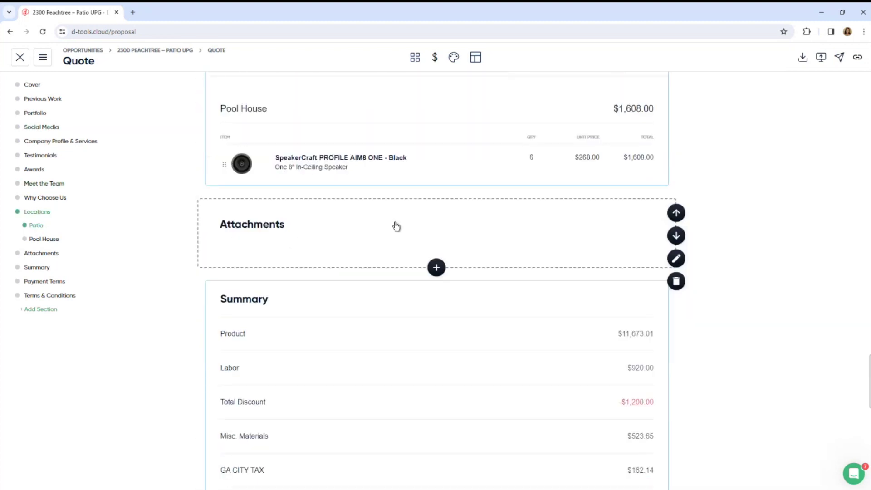
Add the Plan View drawing from the quote attachments to the proposal's Attachments section.
click(676, 258)
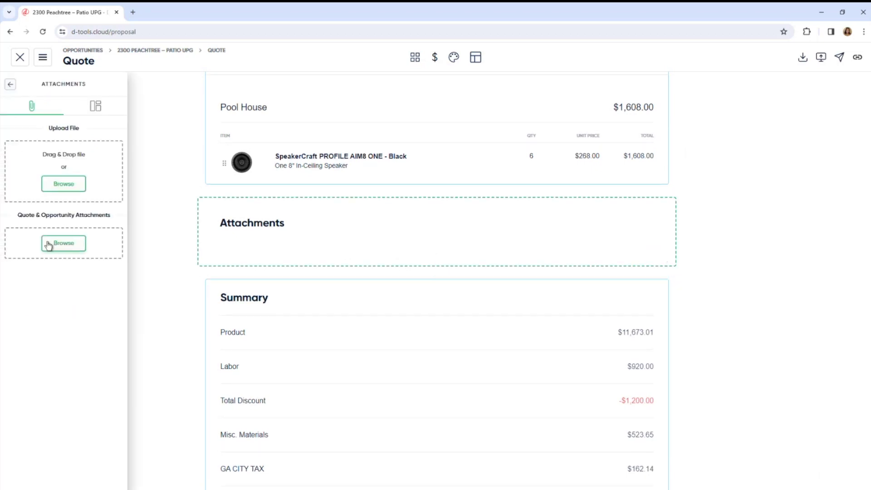
click(63, 243)
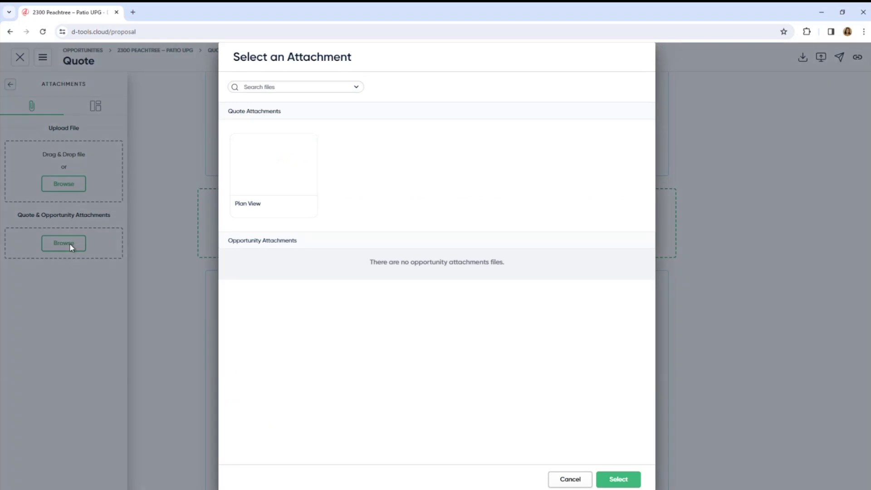
click(286, 173)
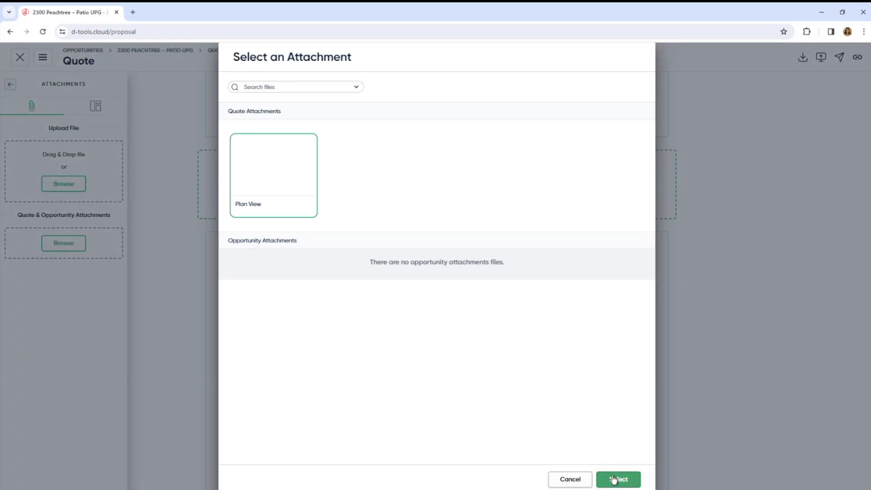
click(617, 479)
scroll(278, 247, down, 2)
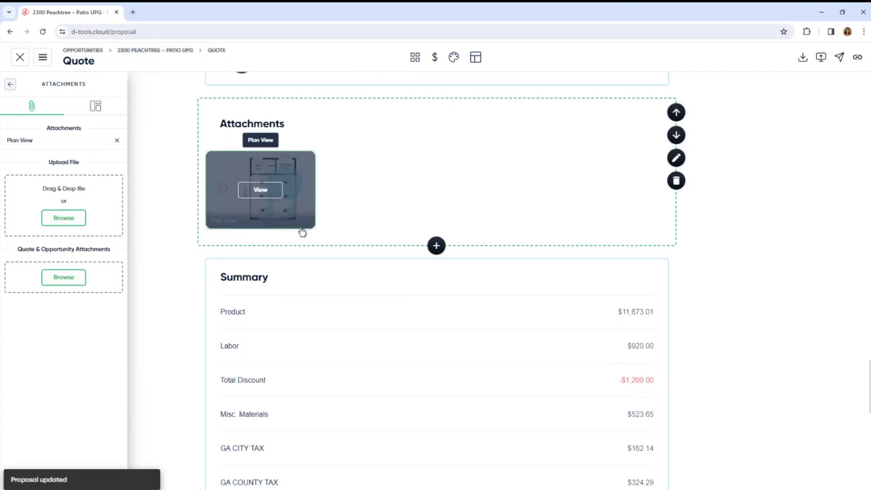
scroll(563, 185, down, 1)
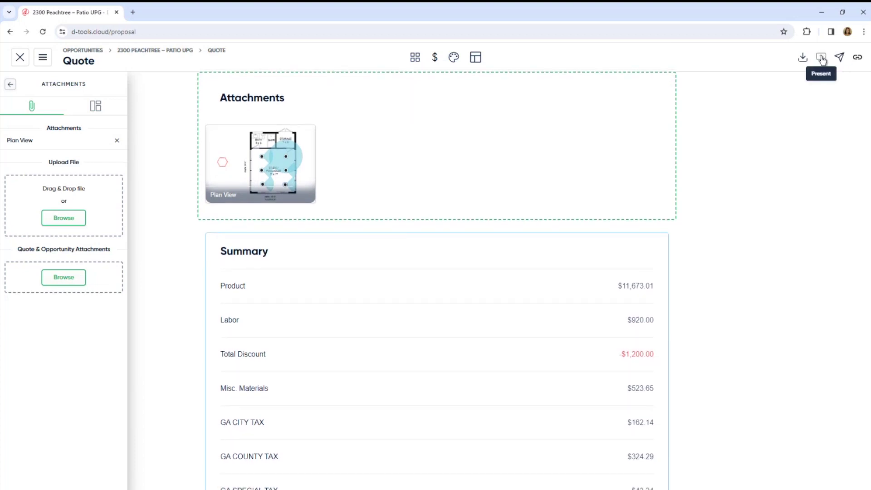
Present the proposal and choose the black Luma Surveillance LUM-500-TUR-IP-BL as the alternate for the white dome camera.
click(822, 59)
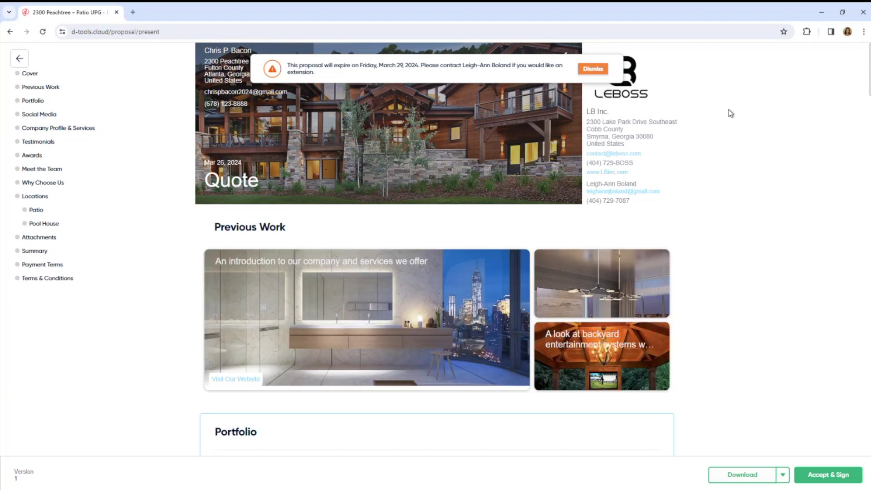
scroll(499, 216, down, 15)
scroll(471, 236, down, 15)
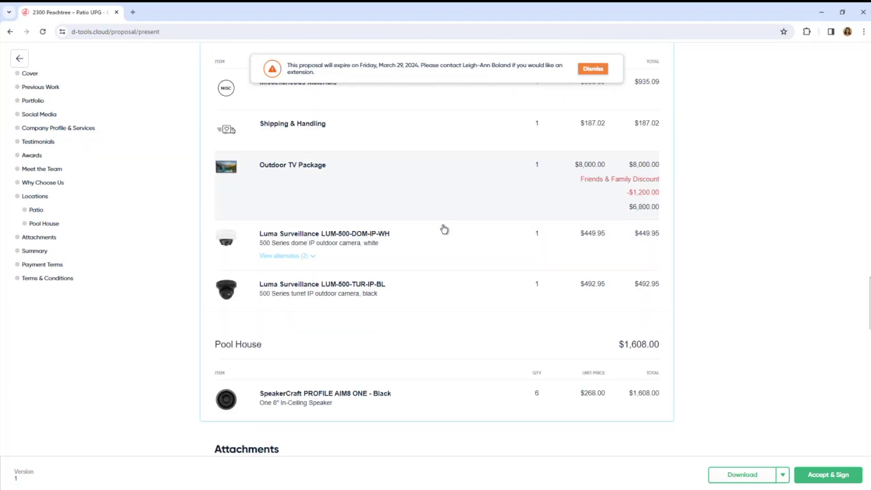
click(296, 245)
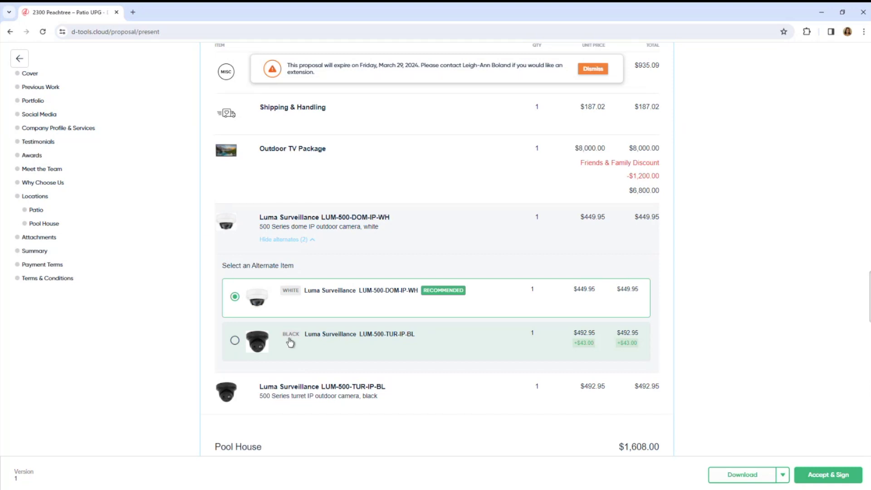
click(235, 341)
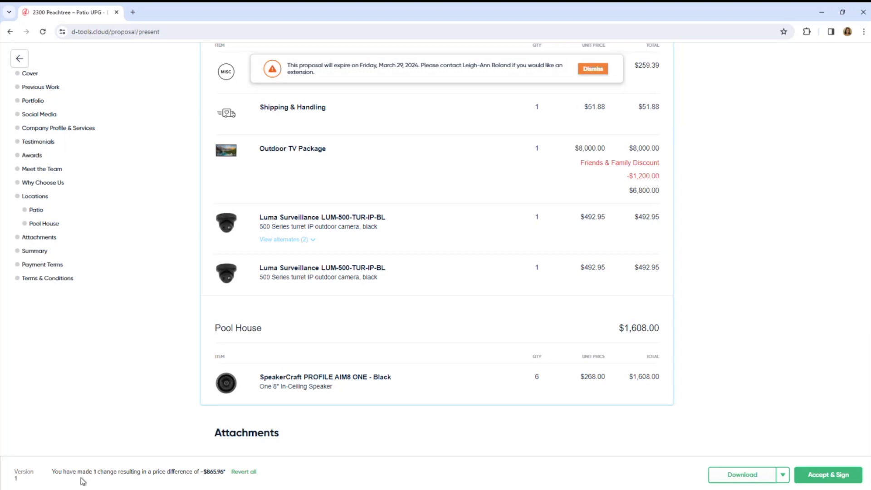
Open the Plan View attachment in the presented proposal.
scroll(230, 327, down, 2)
scroll(242, 312, down, 1)
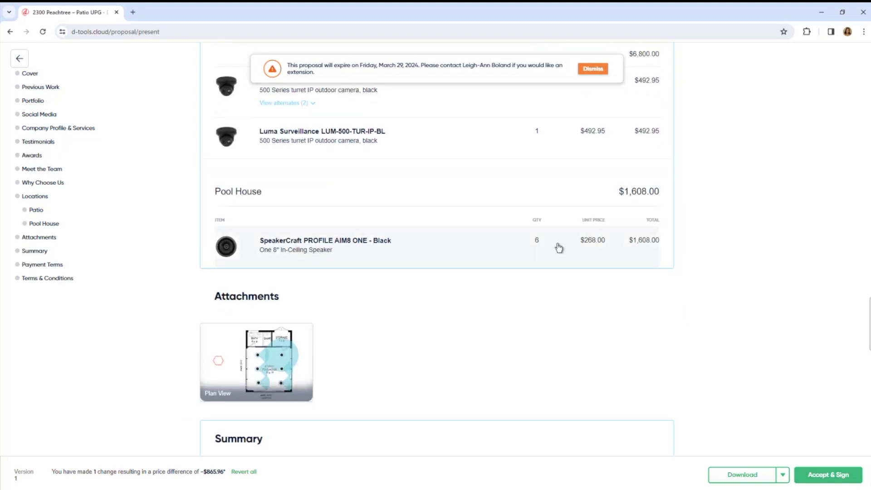
scroll(299, 277, down, 1)
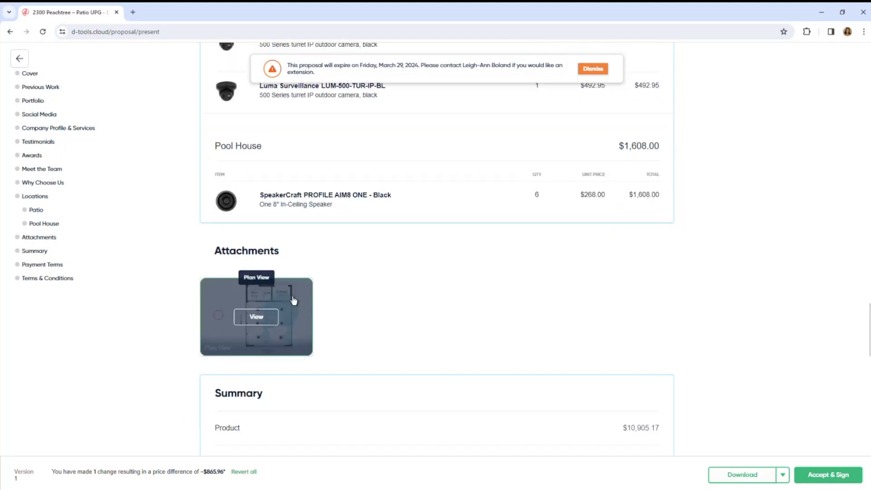
click(256, 321)
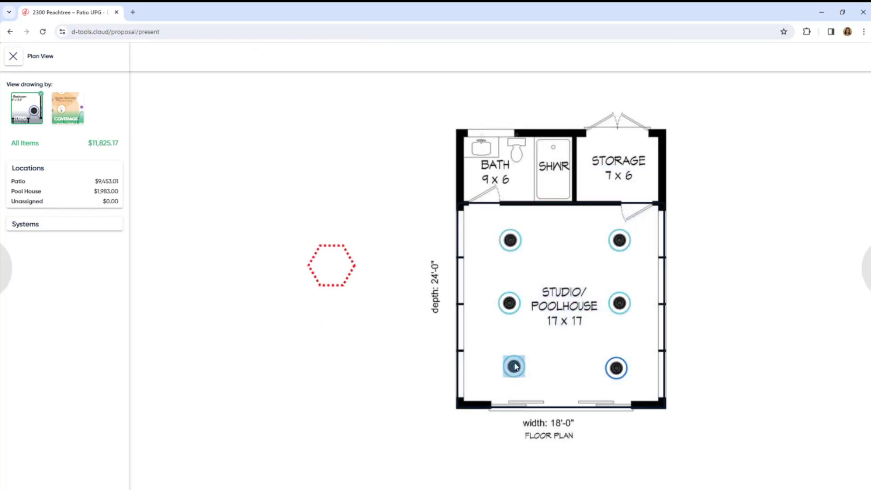
View the product details of the upper-left speaker on the plan, close them, and show the drawing by coverage.
click(512, 247)
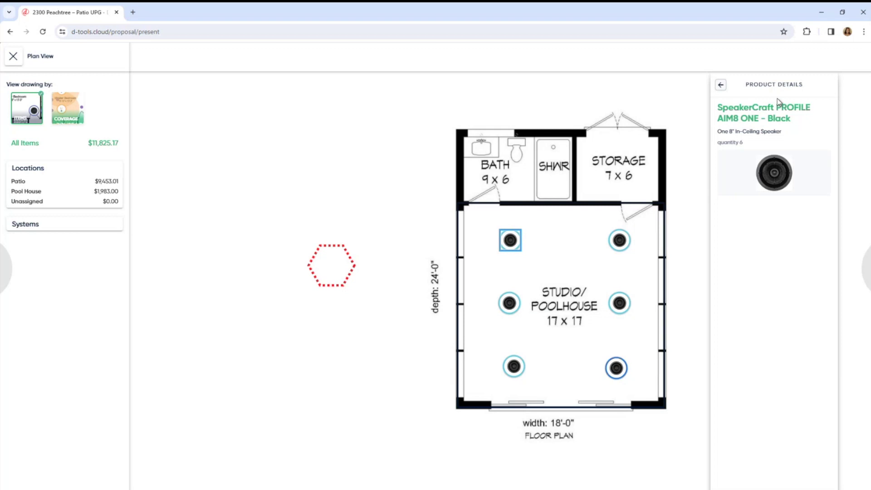
click(721, 87)
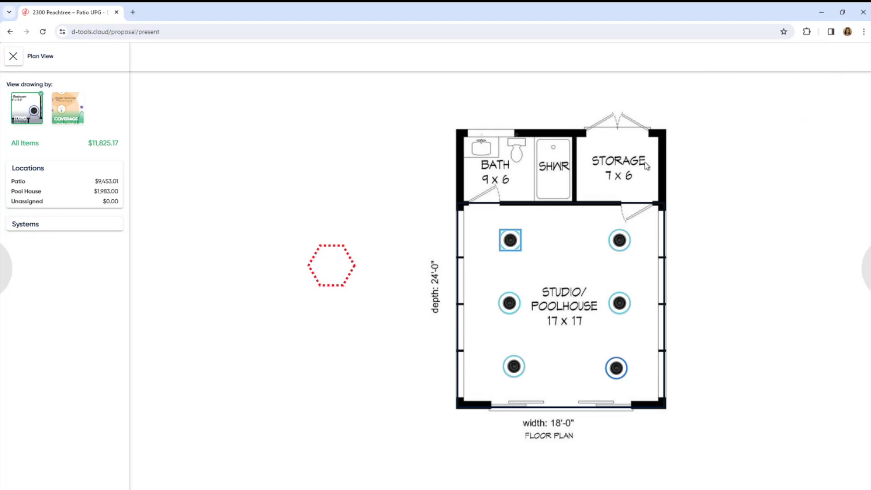
click(69, 112)
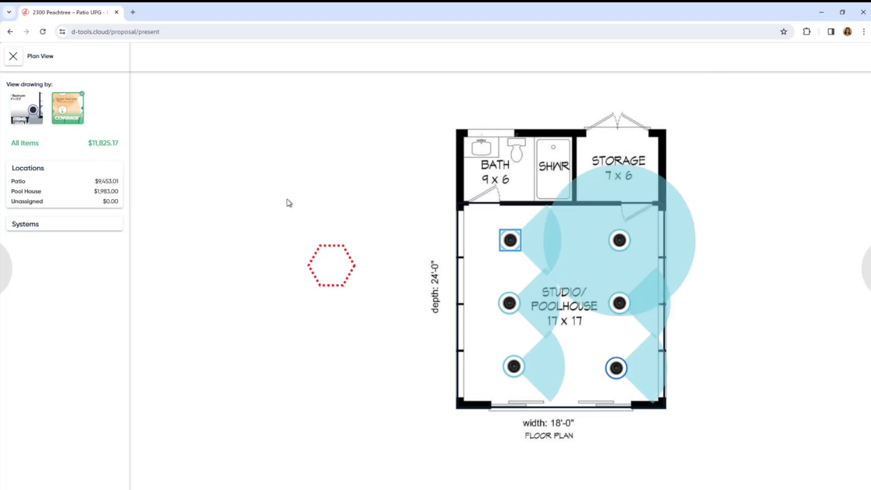